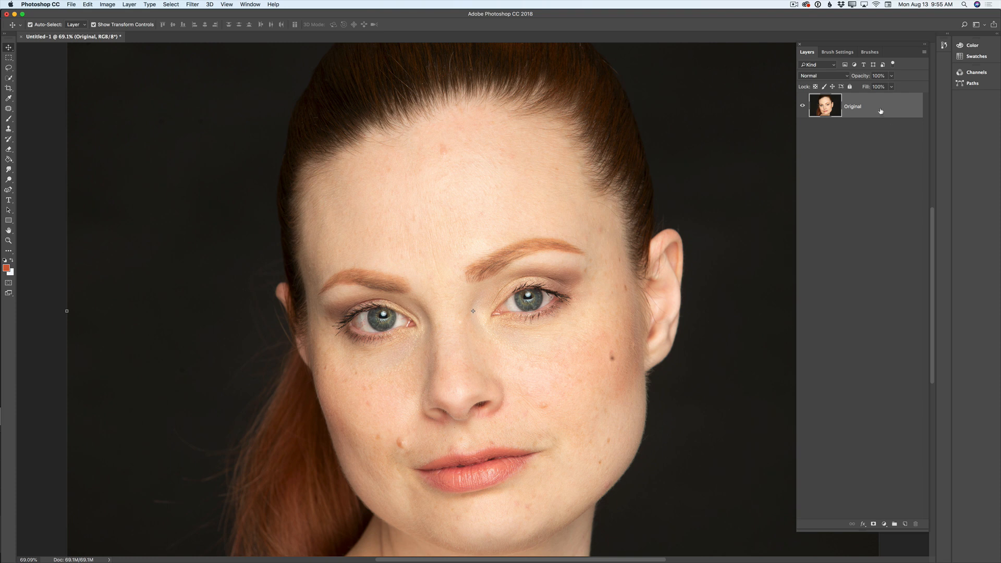
# Make two duplicates of the Original layer and rename the lower duplicate Colors
pyautogui.moveTo(869, 110); pyautogui.dragTo(904, 524)
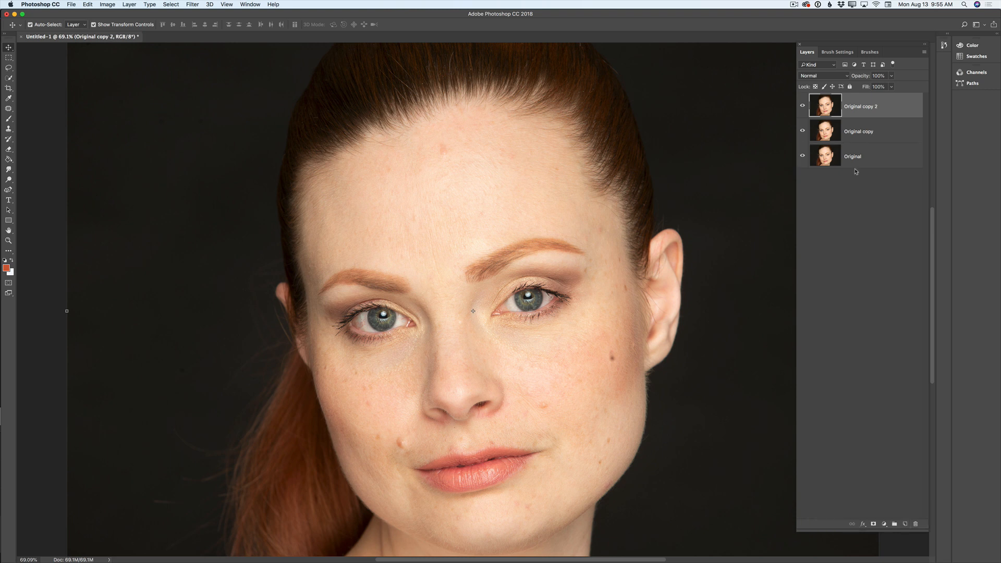
pyautogui.click(867, 134)
pyautogui.doubleClick(859, 132)
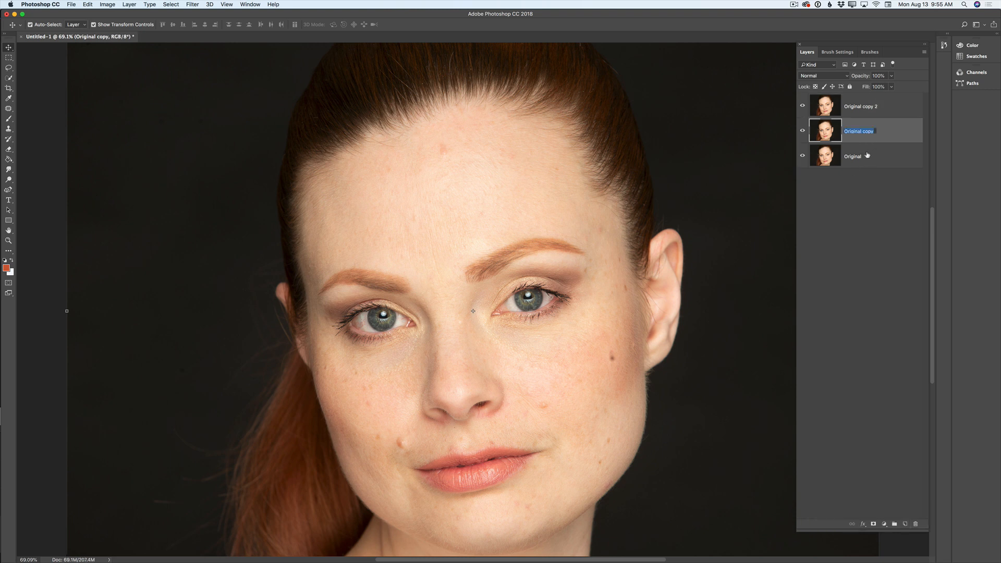
pyautogui.write('Colors')
pyautogui.press('Return')
# Rename the topmost duplicate layer Details
pyautogui.doubleClick(860, 107)
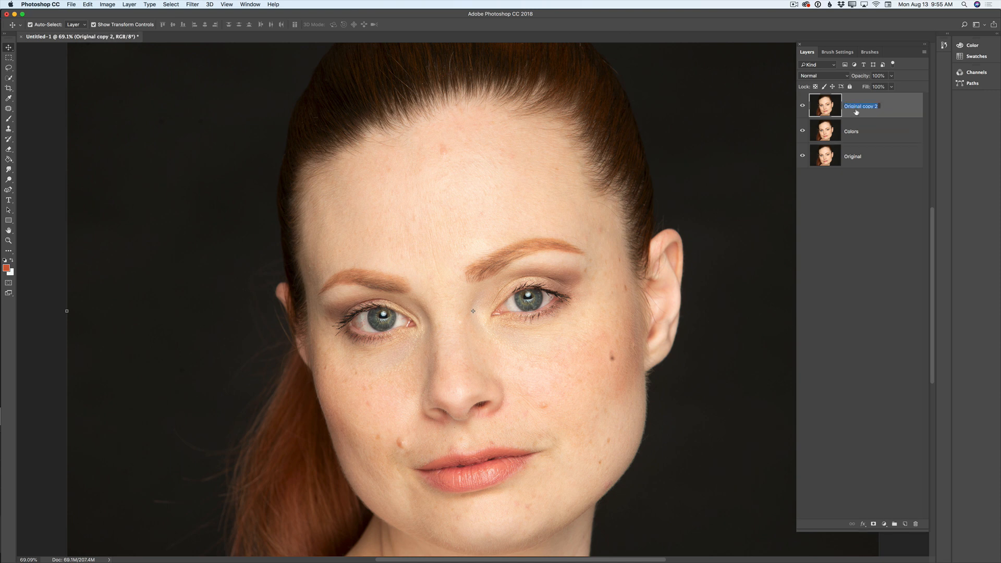
pyautogui.write('Details')
pyautogui.press('Return')
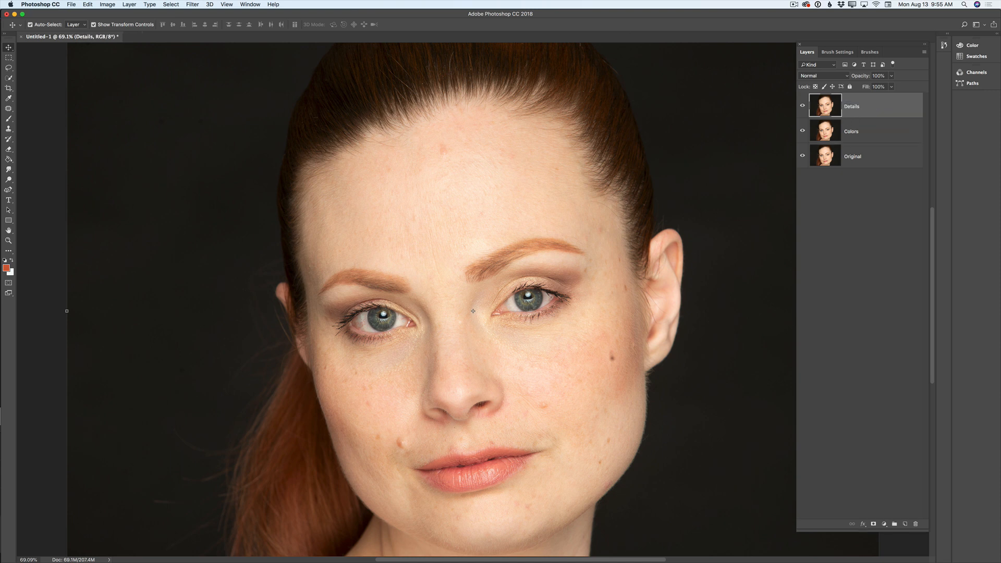
# Hide the Details layer and apply a Gaussian Blur with an 8.5 pixel radius to the Colors layer
pyautogui.click(802, 106)
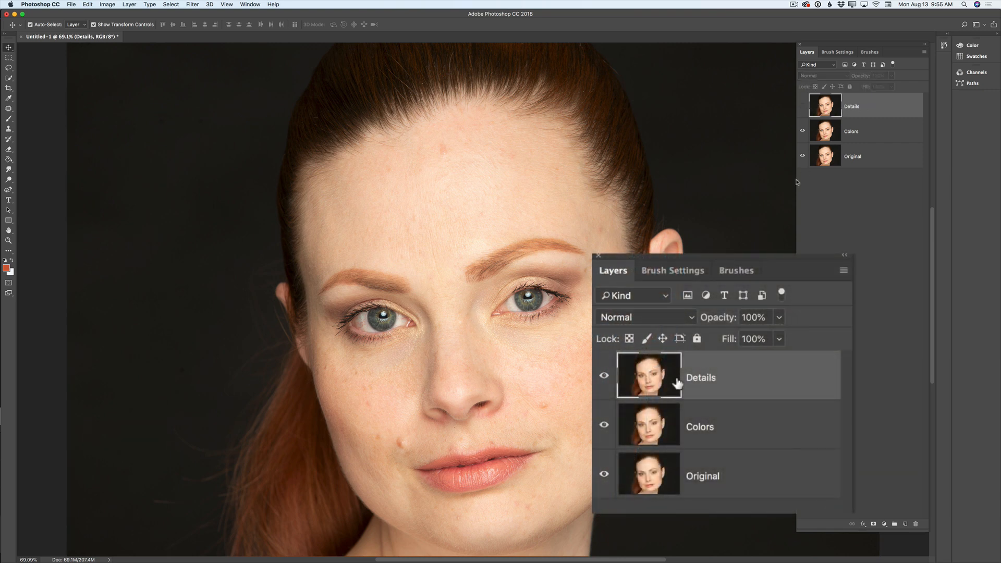
pyautogui.click(858, 134)
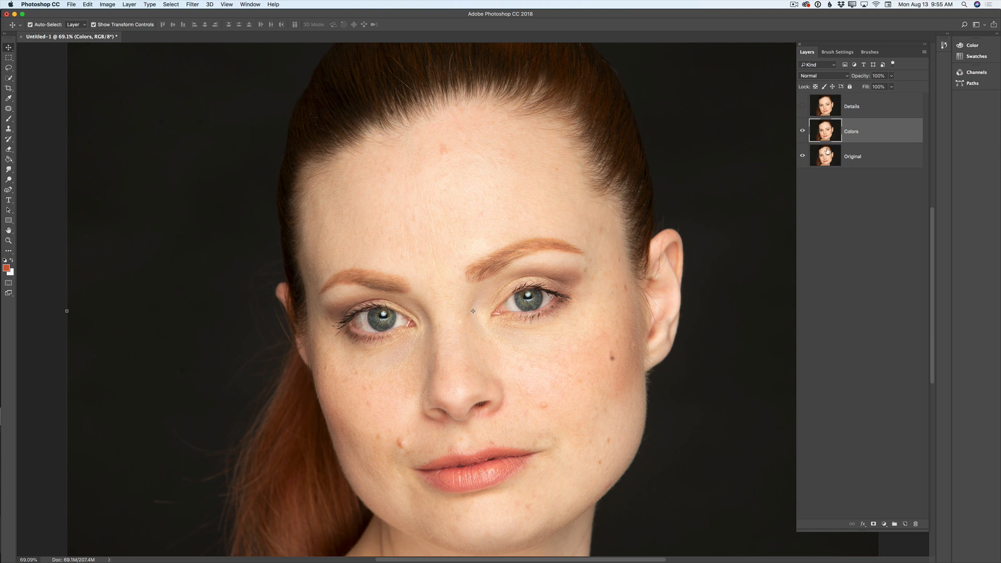
pyautogui.click(194, 4)
pyautogui.moveTo(243, 97)
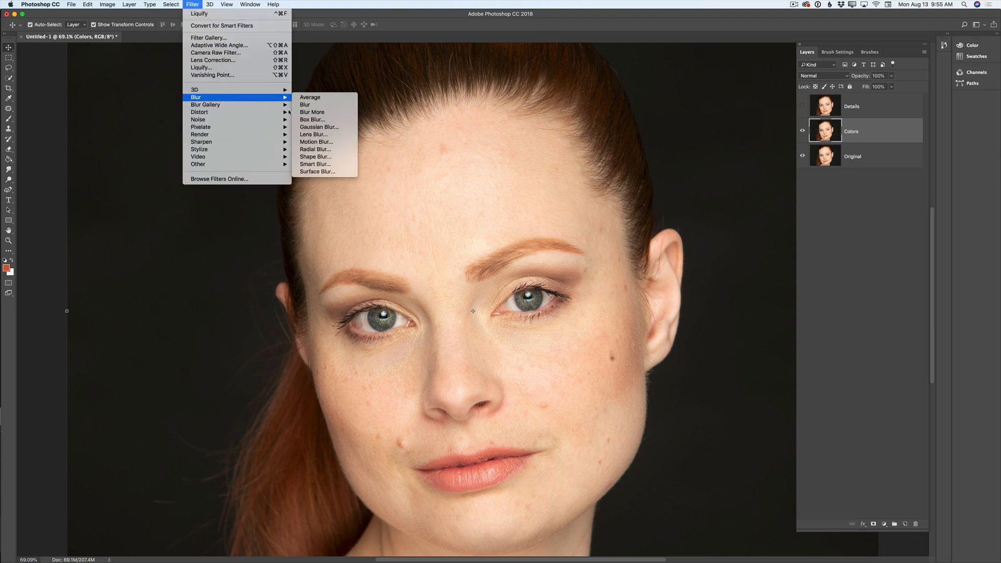
pyautogui.click(307, 127)
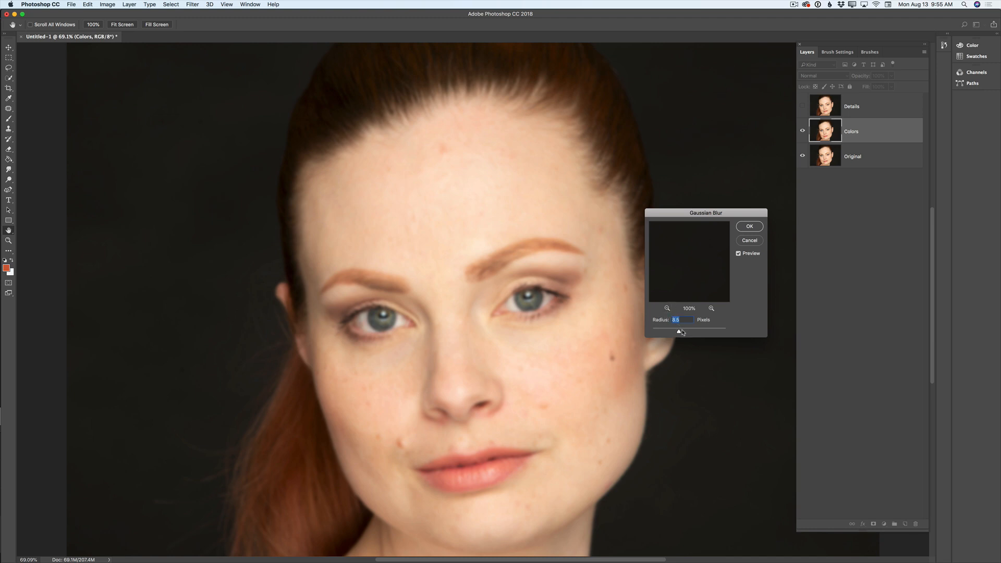
pyautogui.click(751, 227)
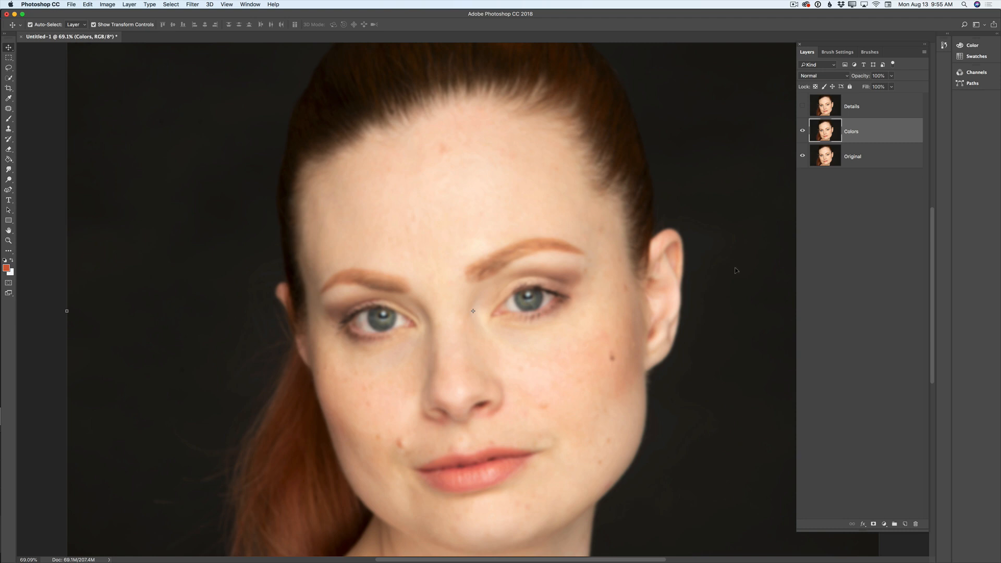
# Subtract the Colors layer from the visible Details layer with Apply Image at scale 2, offset 128, and set Details to Linear Light
pyautogui.click(870, 111)
pyautogui.click(802, 106)
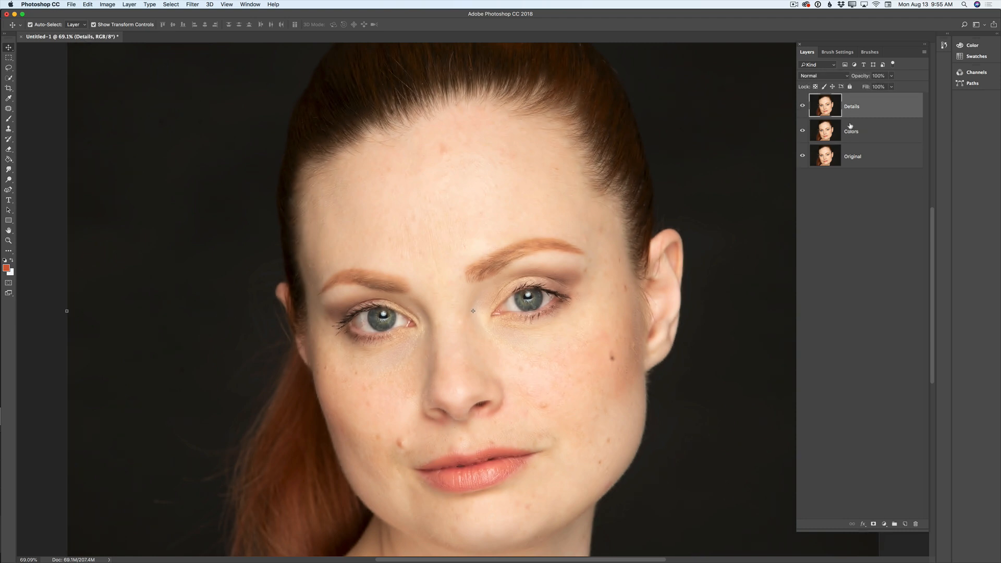
pyautogui.click(107, 5)
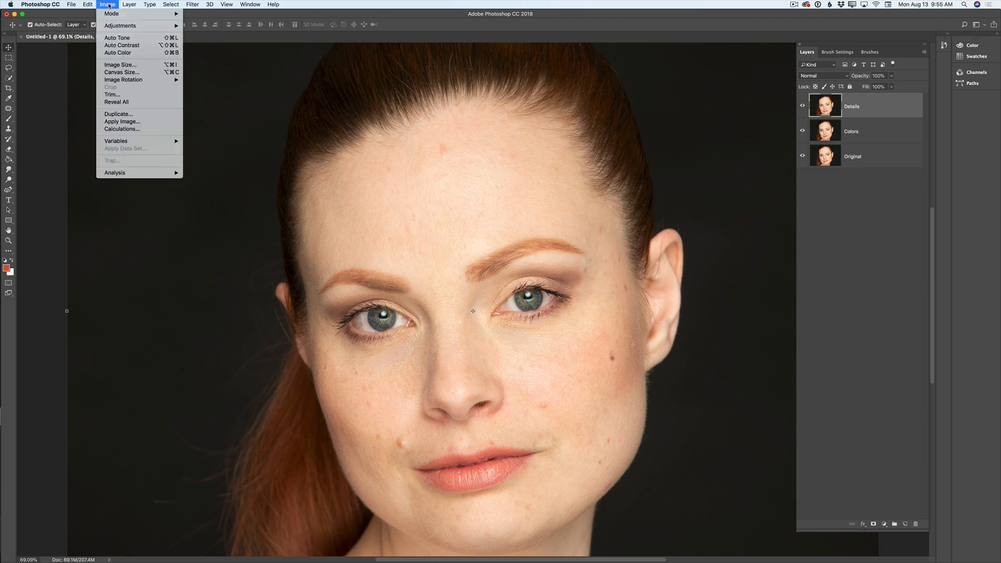
pyautogui.click(115, 122)
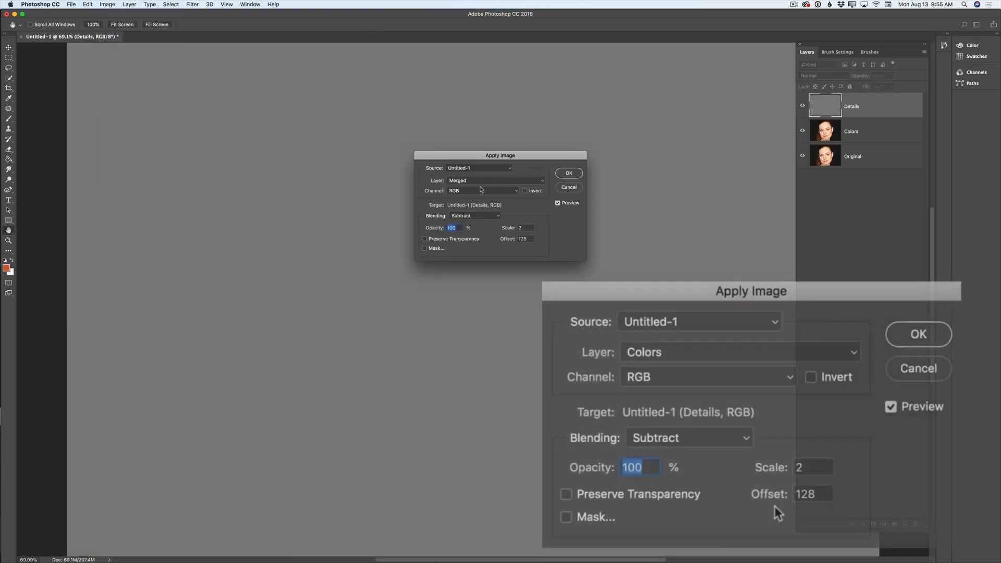
pyautogui.click(479, 180)
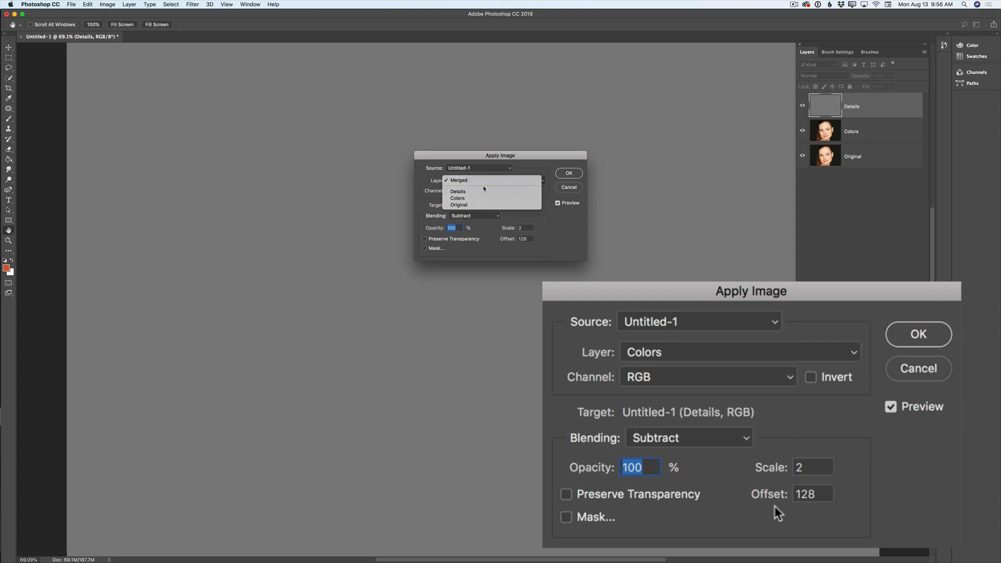
pyautogui.click(484, 198)
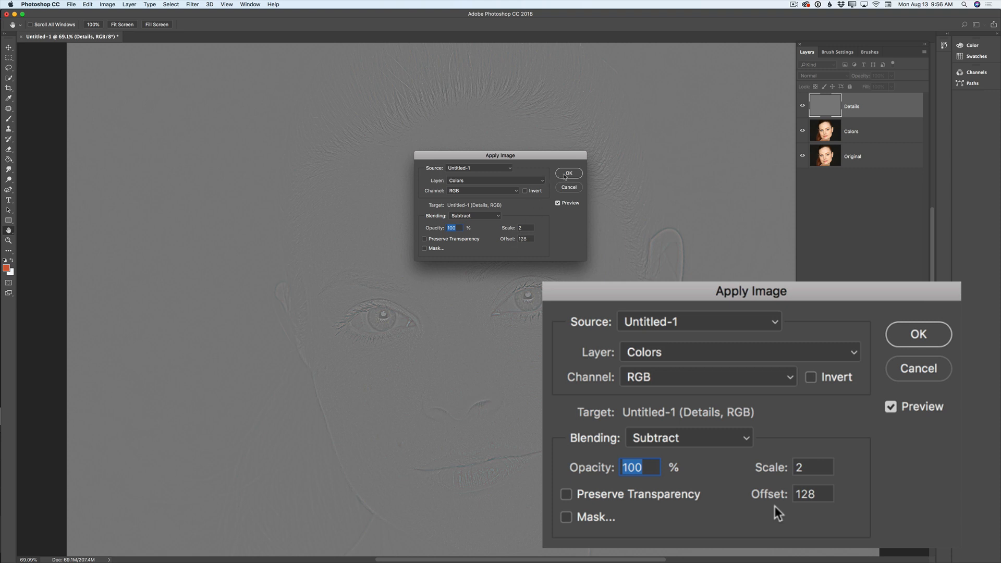
pyautogui.click(565, 176)
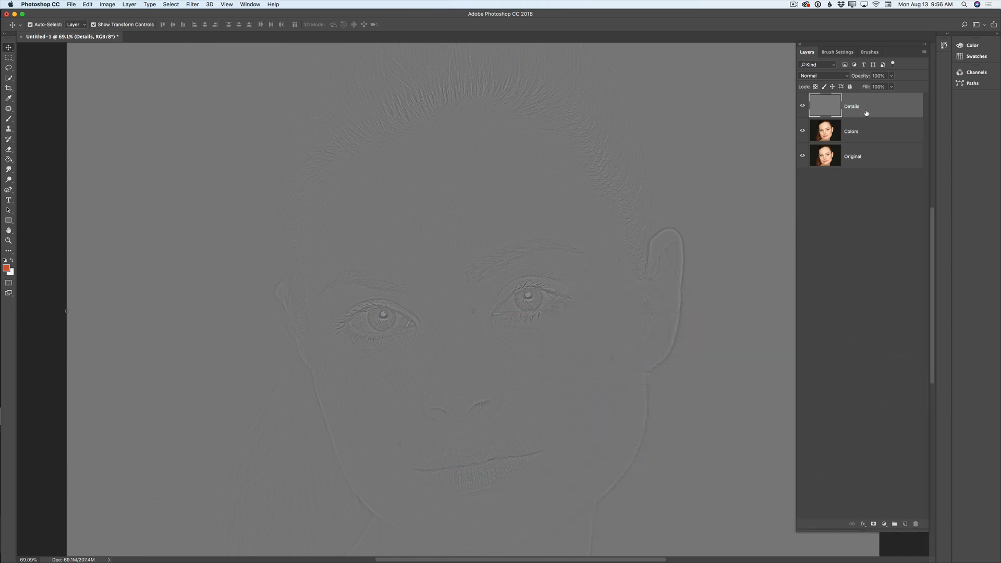
pyautogui.click(829, 78)
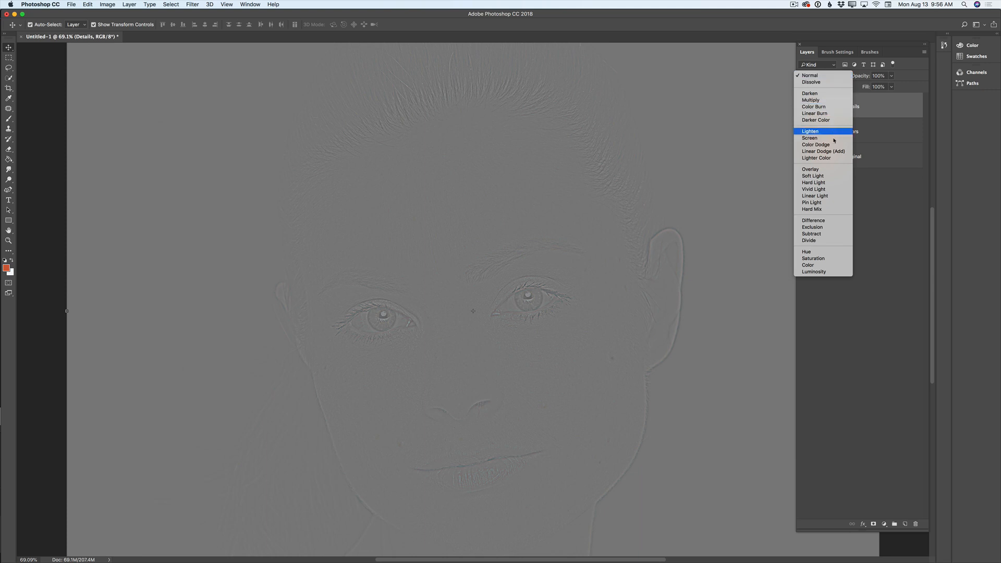
pyautogui.click(827, 196)
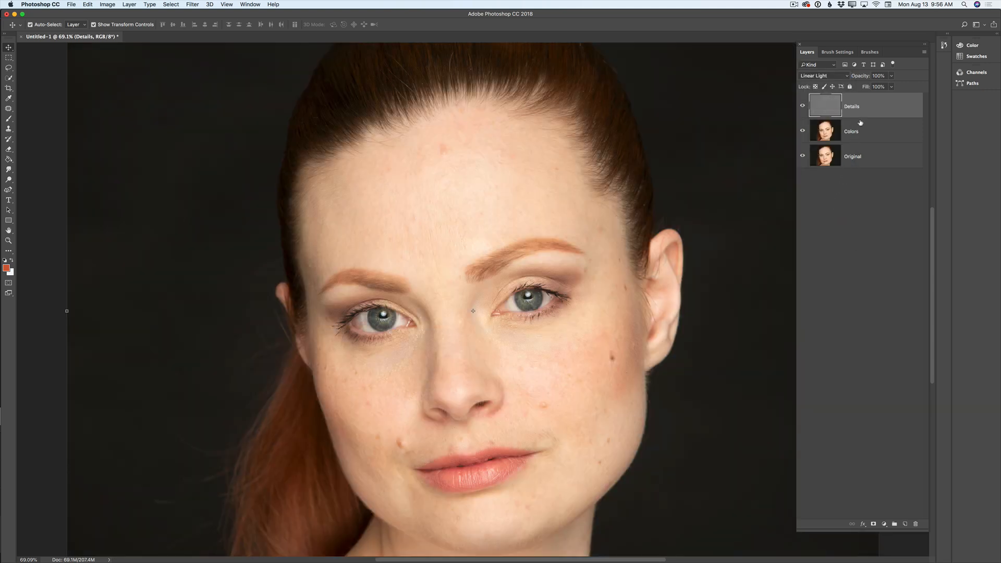
# Toggle the visibility of the Details and Colors layers to compare the separated result with the original photo
pyautogui.click(802, 106)
pyautogui.click(803, 131)
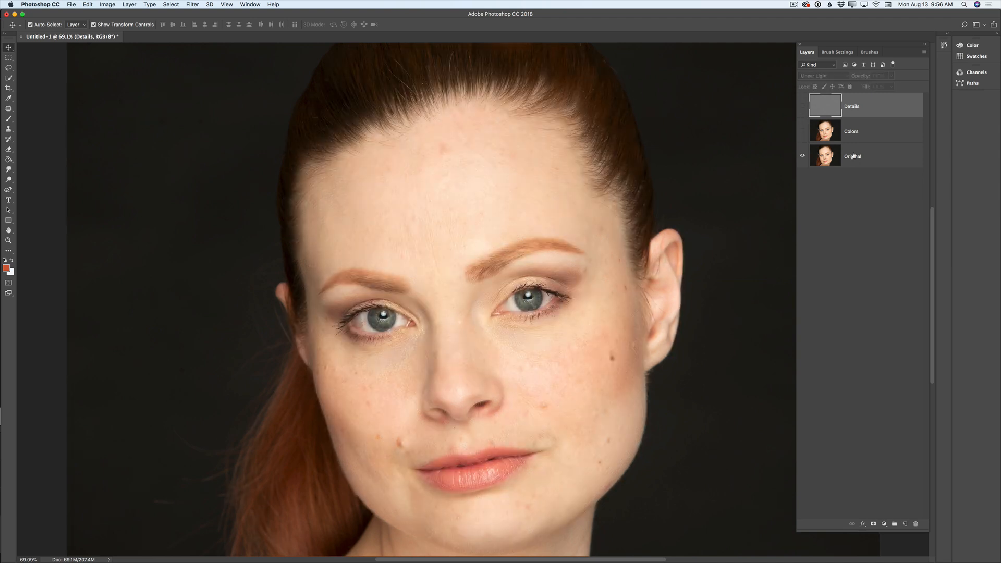
pyautogui.click(803, 131)
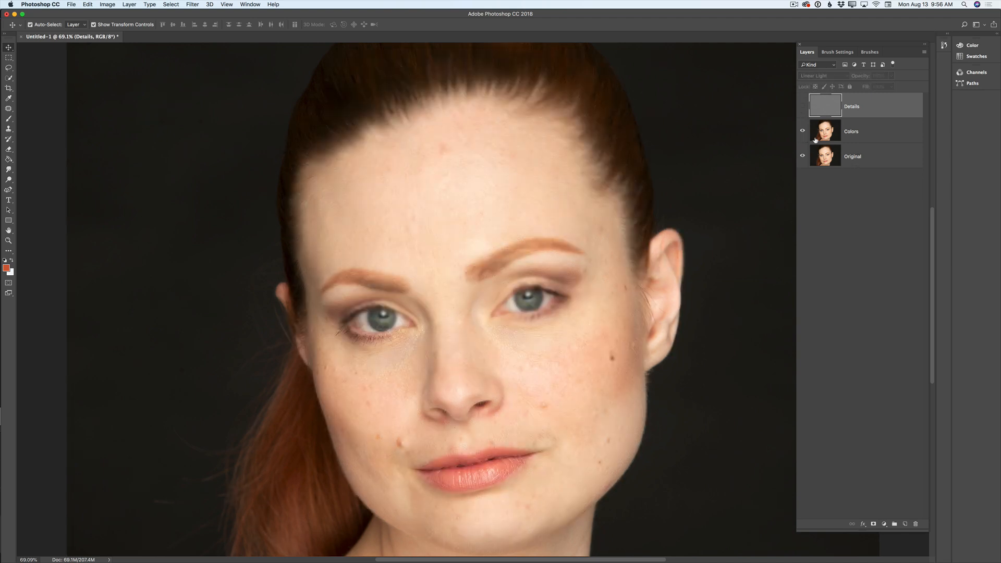
pyautogui.click(855, 137)
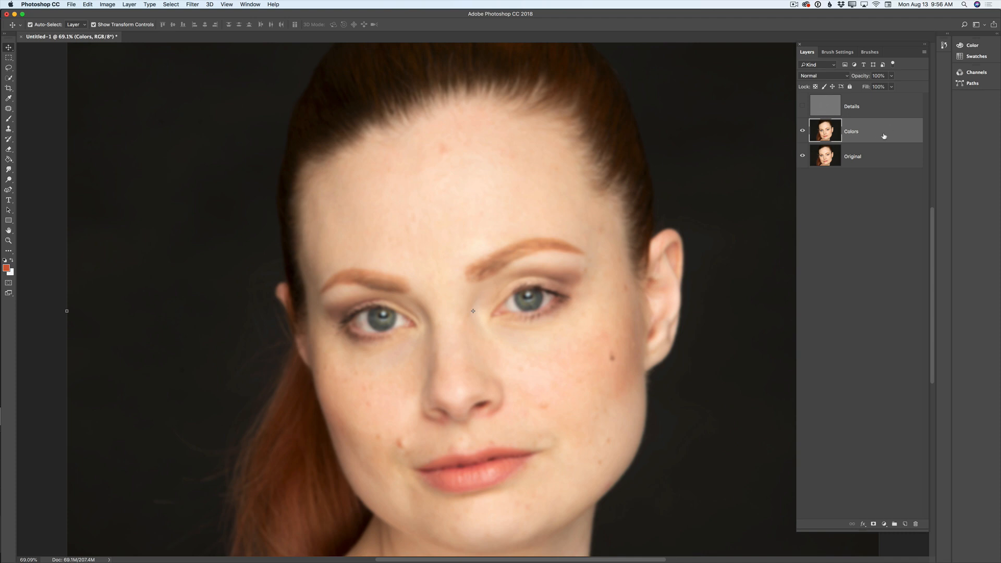
pyautogui.click(860, 108)
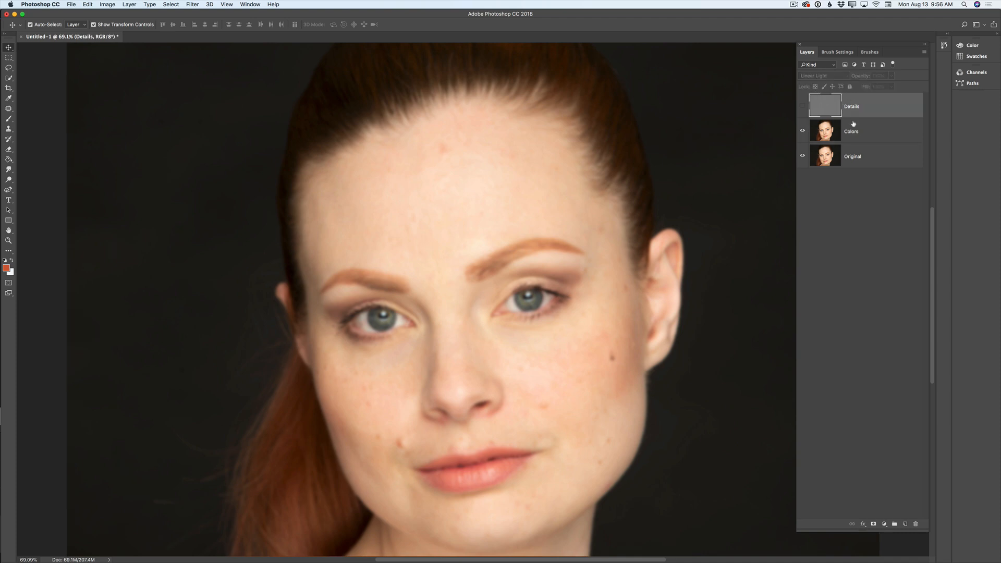
pyautogui.click(802, 107)
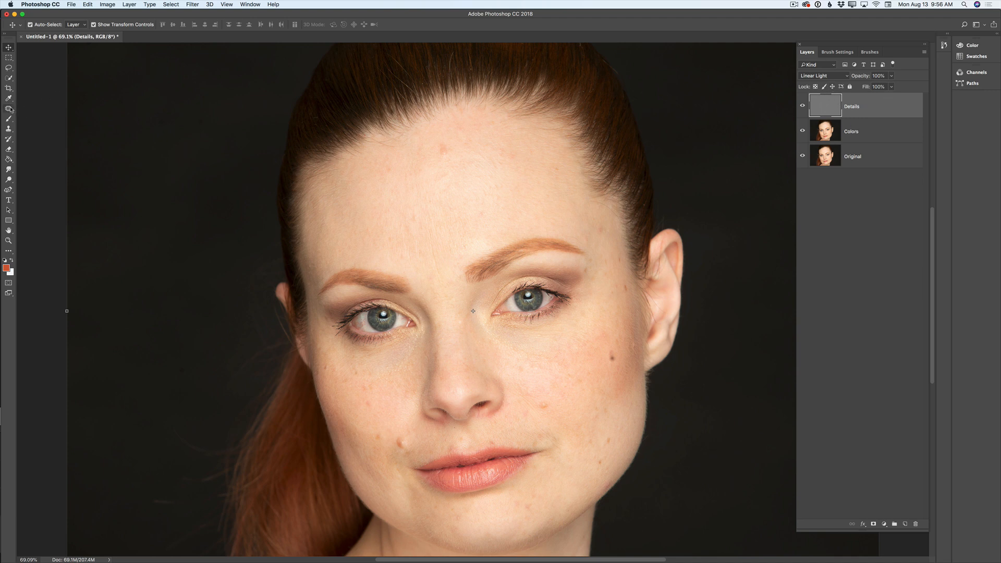
# Remove the dark mole on the ear-side cheek with the Patch tool, working on the Details and Colors layers
pyautogui.moveTo(8, 108); pyautogui.dragTo(49, 126)
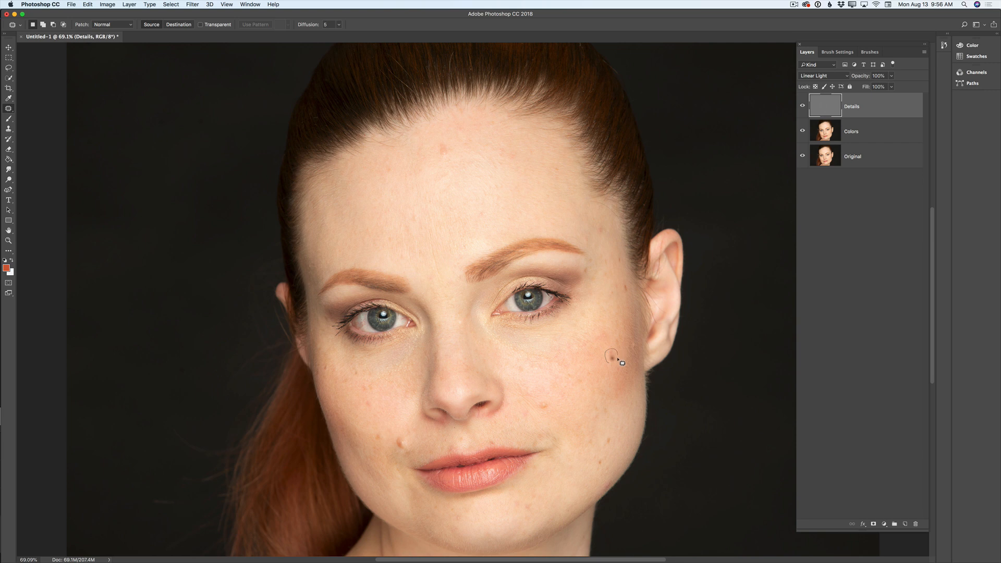
pyautogui.moveTo(610, 363); pyautogui.dragTo(610, 364)
pyautogui.moveTo(595, 367); pyautogui.dragTo(594, 366)
pyautogui.click(870, 133)
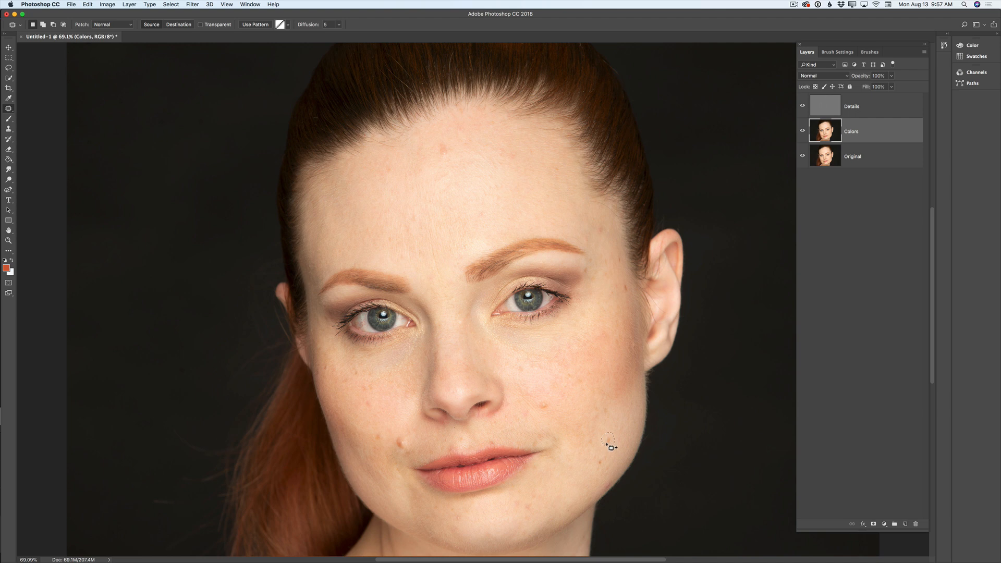
# Patch the lower-cheek spot near the jaw and the blemish beside the nose on the Colors and Details layers
pyautogui.moveTo(624, 426); pyautogui.dragTo(628, 429)
pyautogui.click(876, 110)
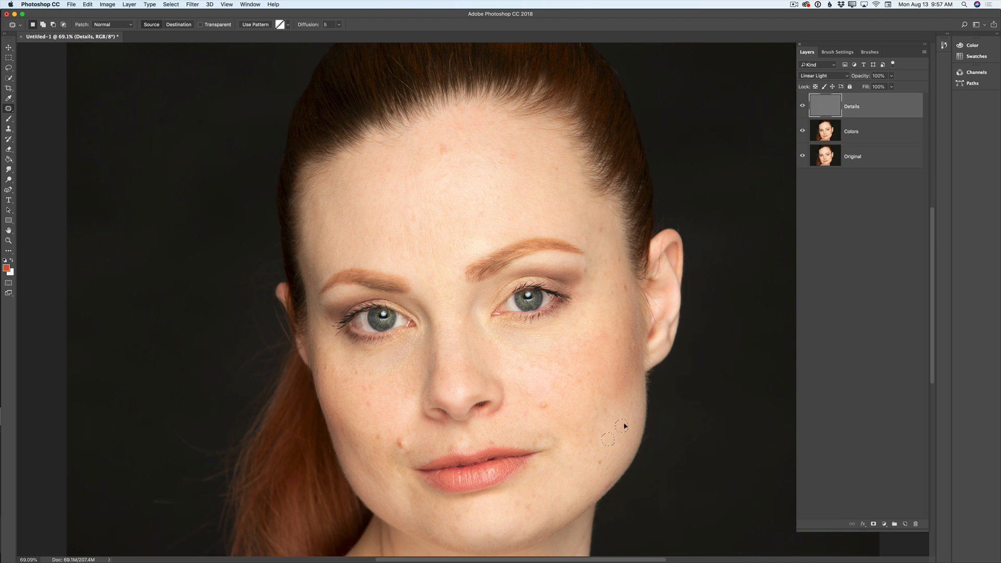
pyautogui.moveTo(624, 424); pyautogui.dragTo(625, 425)
pyautogui.moveTo(553, 411)
pyautogui.mouseDown()
pyautogui.moveTo(552, 399)
pyautogui.moveTo(555, 409)
pyautogui.mouseUp()
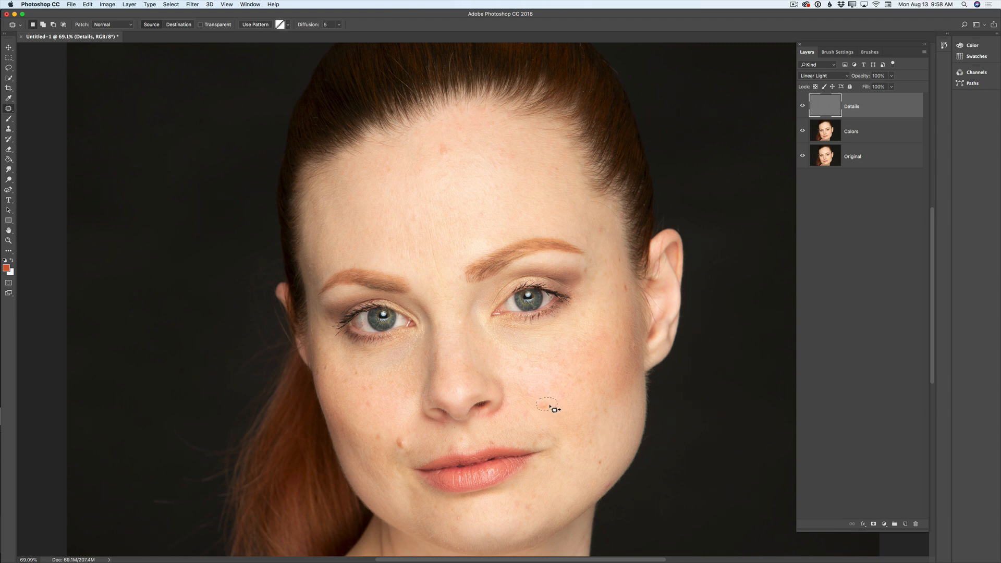
pyautogui.click(862, 133)
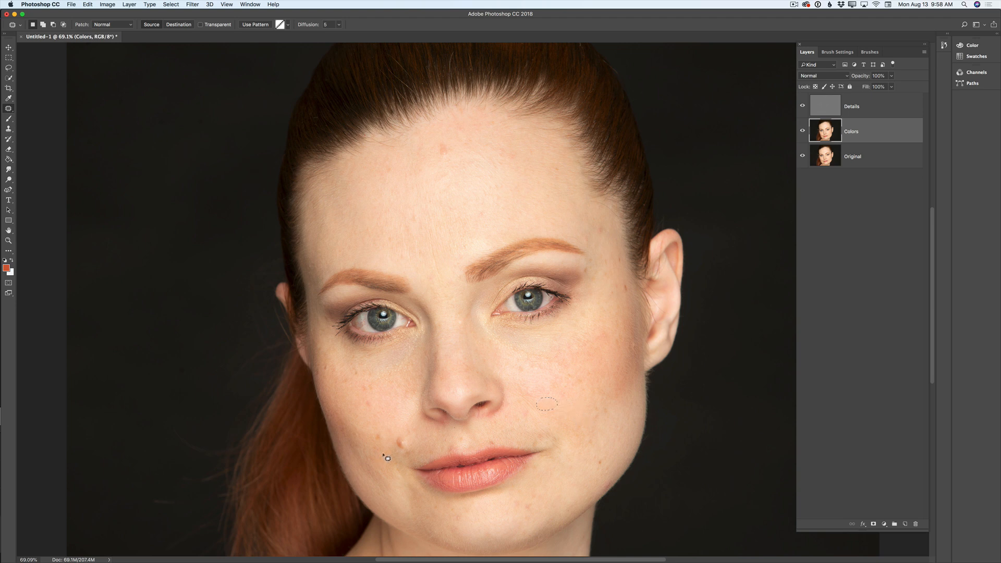
# Patch out the raised mole above the ponytail-side corner of the mouth on the Colors and Details layers
pyautogui.moveTo(390, 448); pyautogui.dragTo(410, 440)
pyautogui.moveTo(403, 447); pyautogui.dragTo(392, 450)
pyautogui.click(893, 115)
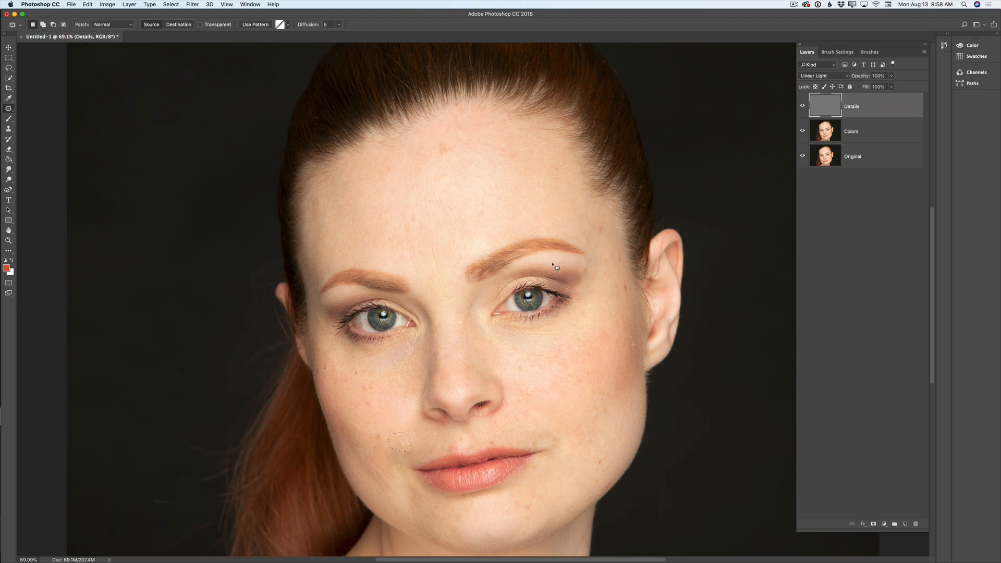
# Patch the blemishes on the ponytail-side cheek on the Details and Colors layers, and clear the selection
pyautogui.moveTo(398, 420)
pyautogui.mouseDown()
pyautogui.moveTo(361, 389)
pyautogui.moveTo(379, 407)
pyautogui.moveTo(387, 402)
pyautogui.mouseUp()
pyautogui.click(879, 131)
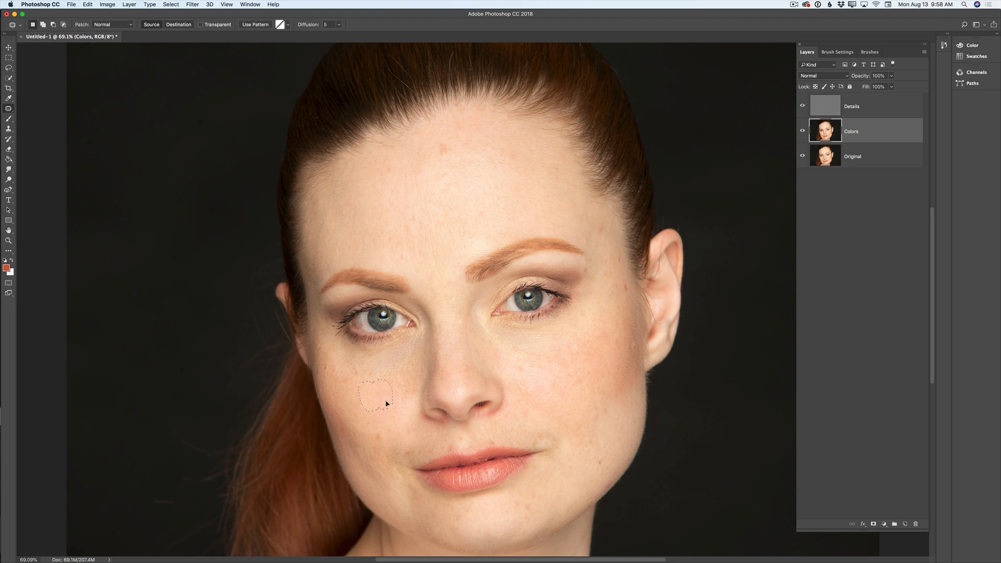
pyautogui.moveTo(379, 444); pyautogui.dragTo(393, 421)
pyautogui.press('super+d')
# Patch the skin around both mouth corners and above the upper lip, working on the Colors and Details layers
pyautogui.moveTo(406, 459)
pyautogui.mouseDown()
pyautogui.moveTo(428, 451)
pyautogui.moveTo(414, 454)
pyautogui.moveTo(425, 470)
pyautogui.mouseUp()
pyautogui.press('super+d')
pyautogui.moveTo(492, 446); pyautogui.dragTo(498, 447)
pyautogui.click(870, 119)
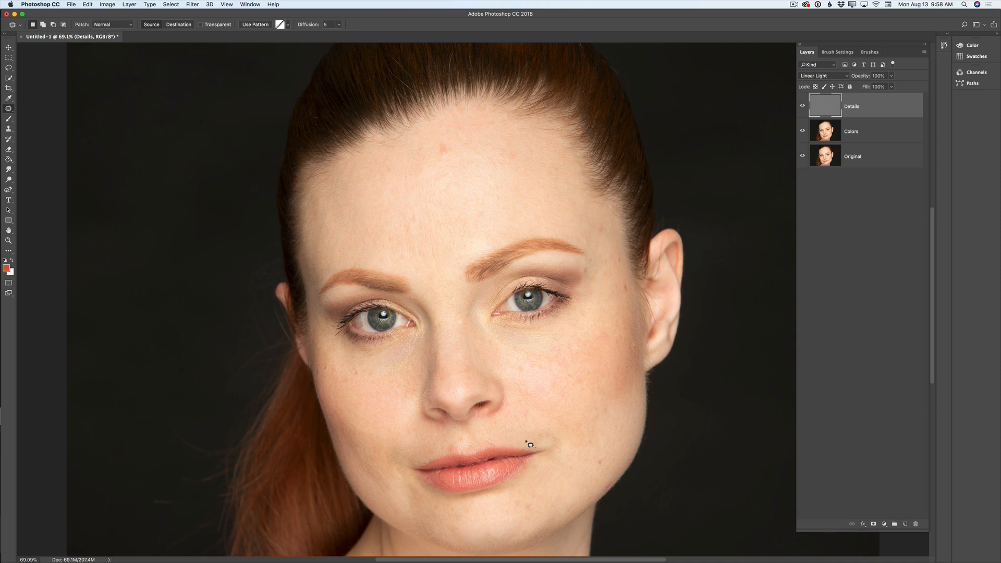
pyautogui.moveTo(529, 444)
pyautogui.mouseDown()
pyautogui.moveTo(549, 425)
pyautogui.moveTo(571, 444)
pyautogui.moveTo(555, 464)
pyautogui.mouseUp()
pyautogui.click(866, 132)
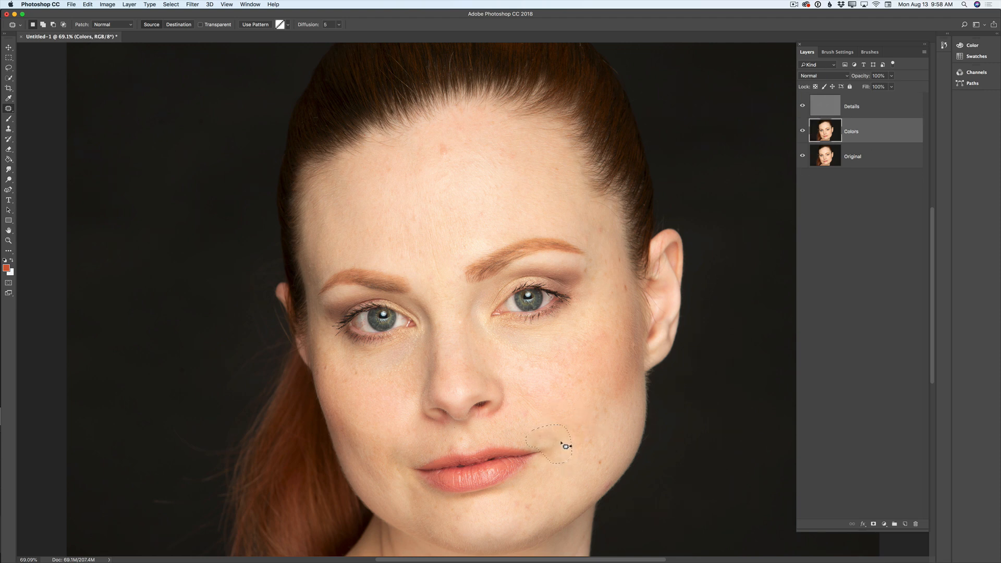
# Patch the remaining ear-side lower-cheek spot and the blemish on the jawline below it, using the Colors and Details layers
pyautogui.moveTo(563, 442)
pyautogui.mouseDown()
pyautogui.moveTo(594, 450)
pyautogui.moveTo(615, 474)
pyautogui.moveTo(605, 475)
pyautogui.mouseUp()
pyautogui.hotkey('ctrl', 'd')
pyautogui.click(868, 112)
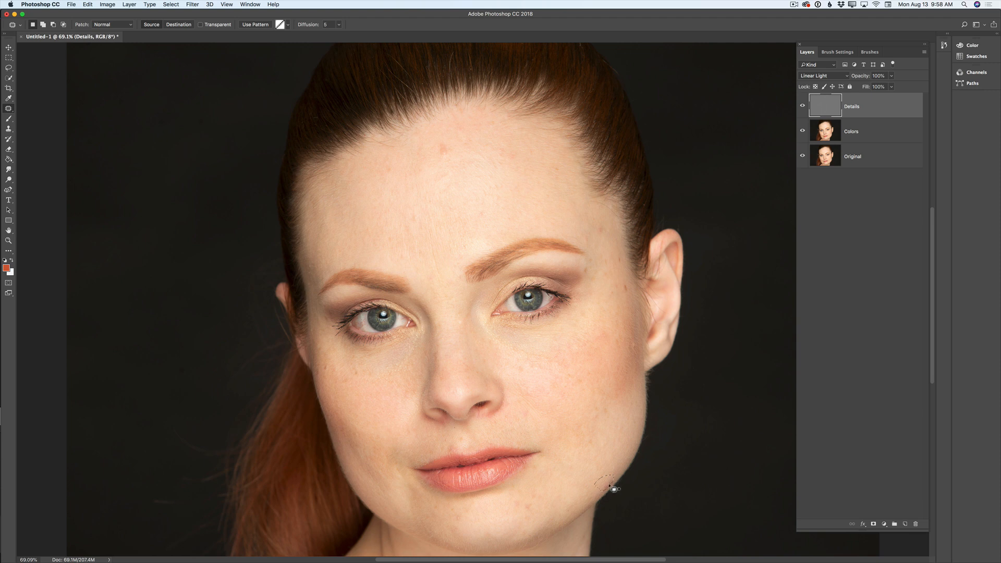
pyautogui.moveTo(595, 492)
pyautogui.mouseDown()
pyautogui.moveTo(616, 480)
pyautogui.moveTo(609, 484)
pyautogui.mouseUp()
pyautogui.click(830, 127)
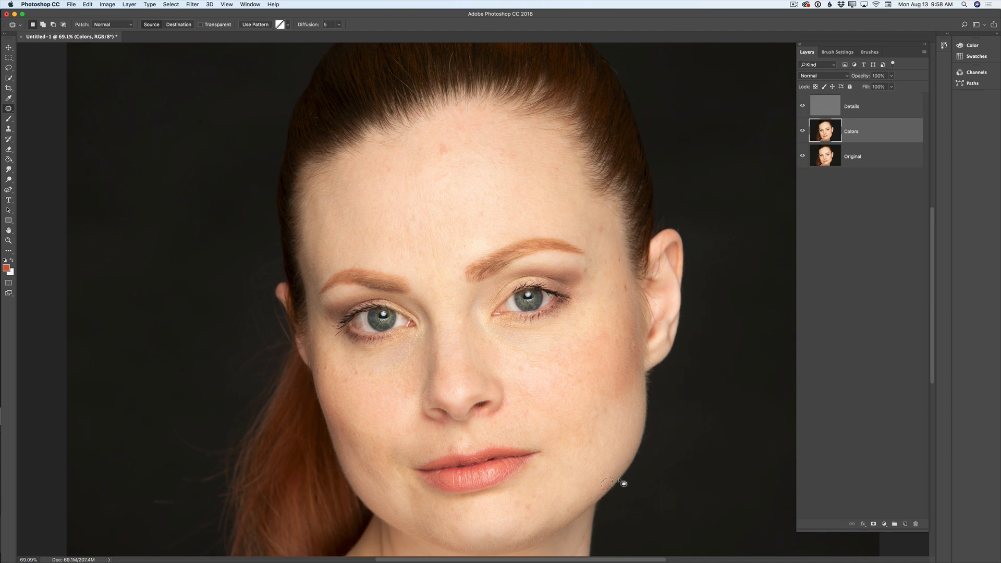
# Patch the chin blemish and the spots on the ponytail-side cheek on the Colors layer, deselecting after each
pyautogui.moveTo(525, 517)
pyautogui.mouseDown()
pyautogui.moveTo(520, 494)
pyautogui.moveTo(541, 512)
pyautogui.mouseUp()
pyautogui.press('super+d')
pyautogui.moveTo(341, 387)
pyautogui.mouseDown()
pyautogui.moveTo(350, 367)
pyautogui.moveTo(356, 388)
pyautogui.moveTo(382, 394)
pyautogui.mouseUp()
pyautogui.press('super+d')
# Patch the spots on the ear-side upper cheek, working on both the Colors and Details layers
pyautogui.moveTo(634, 293); pyautogui.dragTo(624, 286)
pyautogui.hotkey('alt', ']')
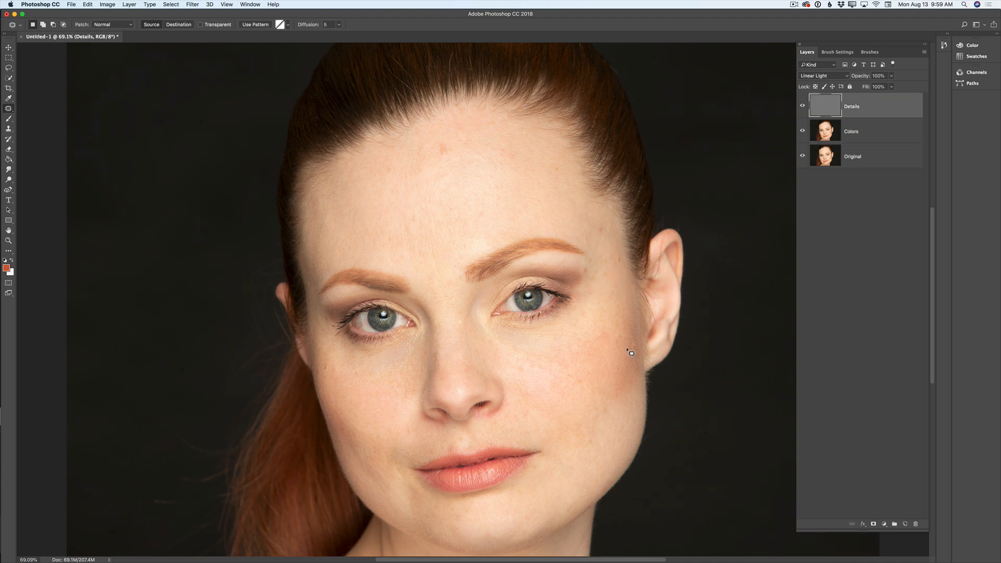
pyautogui.moveTo(631, 353)
pyautogui.mouseDown()
pyautogui.moveTo(633, 339)
pyautogui.moveTo(631, 355)
pyautogui.mouseUp()
pyautogui.hotkey('alt', '[')
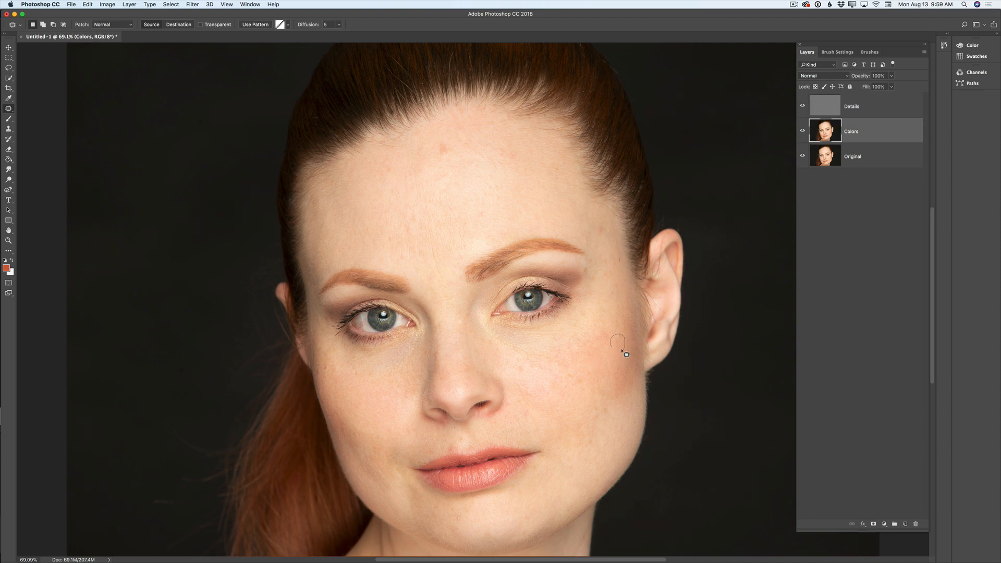
pyautogui.click(889, 103)
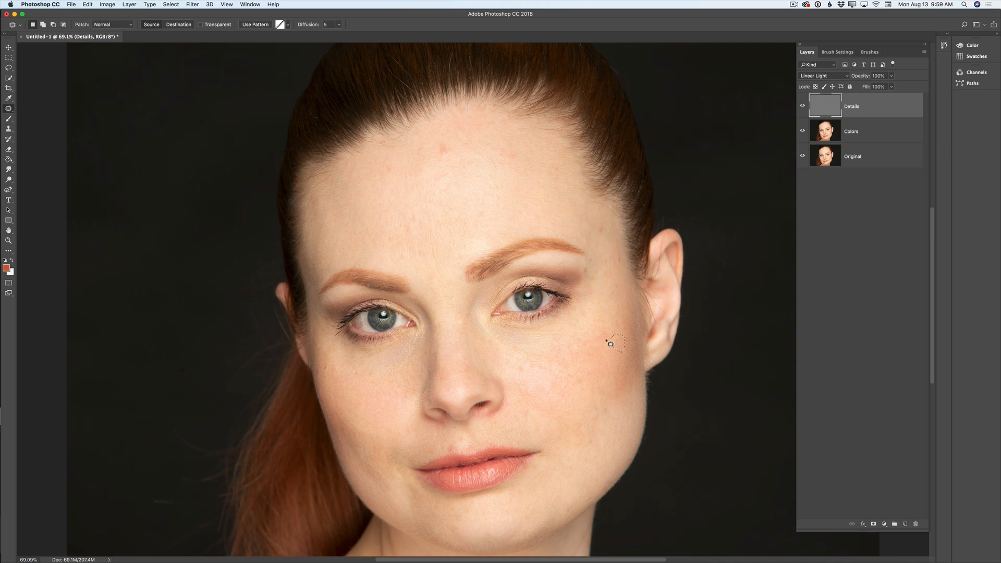
pyautogui.moveTo(620, 337); pyautogui.dragTo(618, 327)
# Patch the ear-side temple beside the eyebrow on the Details and Colors layers, and clear the selection
pyautogui.moveTo(590, 281)
pyautogui.mouseDown()
pyautogui.moveTo(599, 268)
pyautogui.moveTo(600, 282)
pyautogui.mouseUp()
pyautogui.moveTo(607, 237); pyautogui.dragTo(610, 233)
pyautogui.moveTo(609, 280); pyautogui.dragTo(601, 230)
pyautogui.click(868, 130)
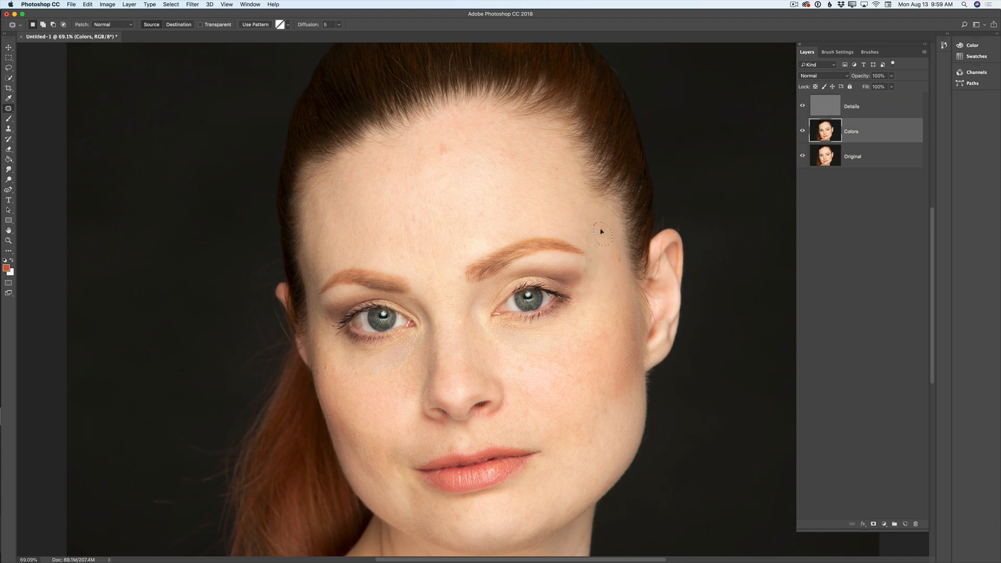
pyautogui.moveTo(615, 265)
pyautogui.mouseDown()
pyautogui.moveTo(624, 253)
pyautogui.moveTo(624, 260)
pyautogui.mouseUp()
pyautogui.press('super+d')
# Patch the skin beyond the outer corner of the ear-side eye on the Colors and Details layers, and deselect
pyautogui.moveTo(611, 300)
pyautogui.mouseDown()
pyautogui.moveTo(615, 292)
pyautogui.moveTo(586, 264)
pyautogui.moveTo(596, 261)
pyautogui.mouseUp()
pyautogui.click(829, 114)
pyautogui.moveTo(594, 261)
pyautogui.mouseDown()
pyautogui.moveTo(593, 278)
pyautogui.moveTo(611, 268)
pyautogui.mouseUp()
pyautogui.press('super+d')
# Patch the red blemish in the middle of the upper forehead on the Details and Colors layers
pyautogui.moveTo(447, 163)
pyautogui.mouseDown()
pyautogui.moveTo(438, 157)
pyautogui.moveTo(451, 152)
pyautogui.moveTo(448, 162)
pyautogui.mouseUp()
pyautogui.click(893, 125)
pyautogui.click(446, 152)
# Patch the lines and discoloration under the ear-side eye on the Details and Colors layers, and deselect
pyautogui.click(848, 112)
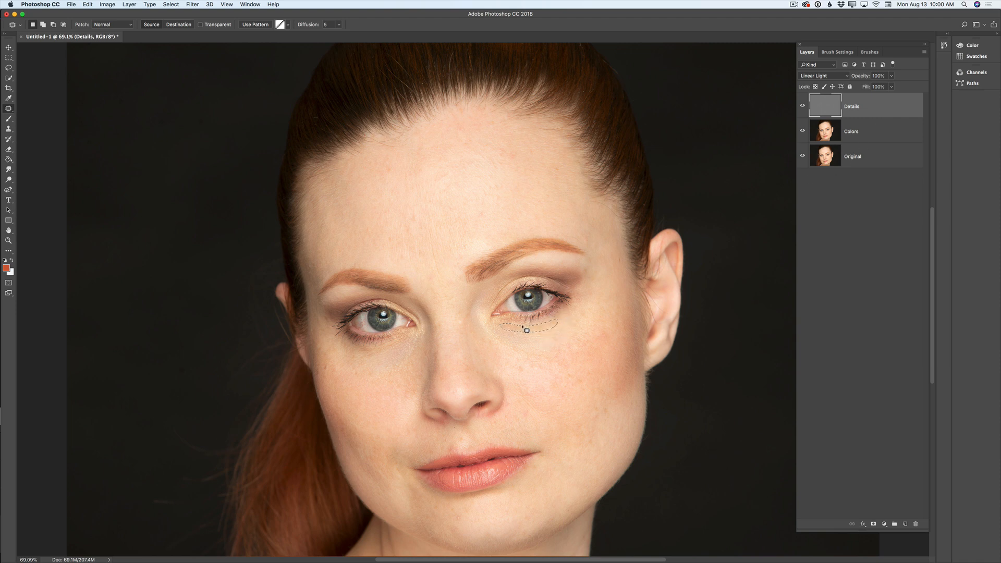
pyautogui.click(865, 139)
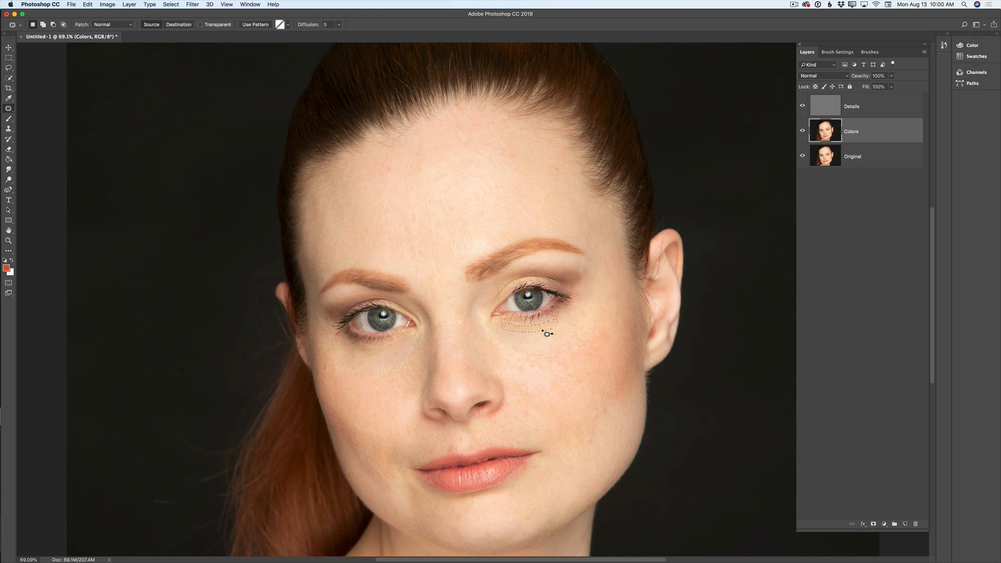
pyautogui.moveTo(545, 342); pyautogui.dragTo(546, 344)
pyautogui.press('super+d')
# Patch the area under the ponytail-side eye on the Details layer and again on the Colors layer, and deselect
pyautogui.hotkey('alt', ']')
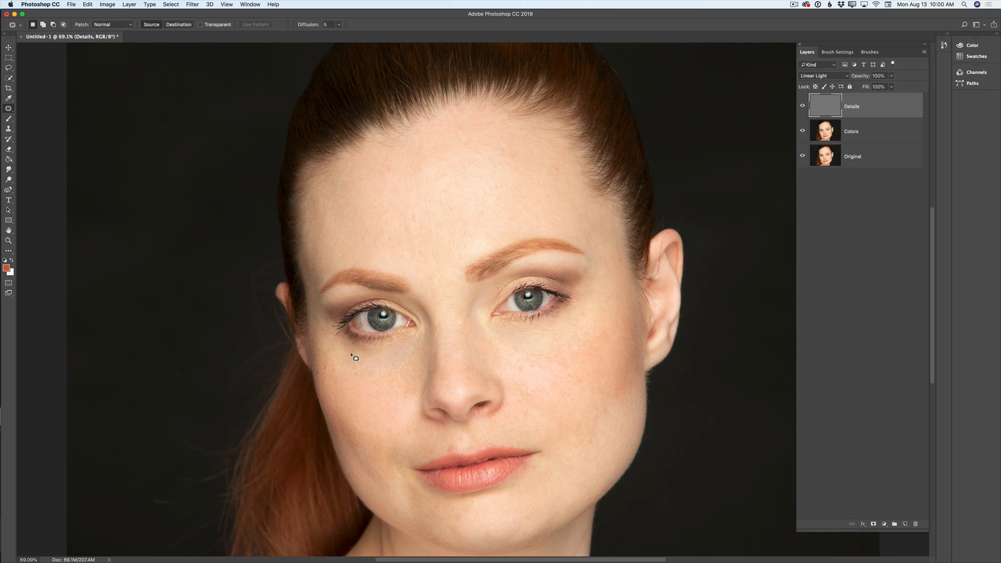
pyautogui.moveTo(374, 351)
pyautogui.mouseDown()
pyautogui.moveTo(406, 340)
pyautogui.moveTo(391, 367)
pyautogui.mouseUp()
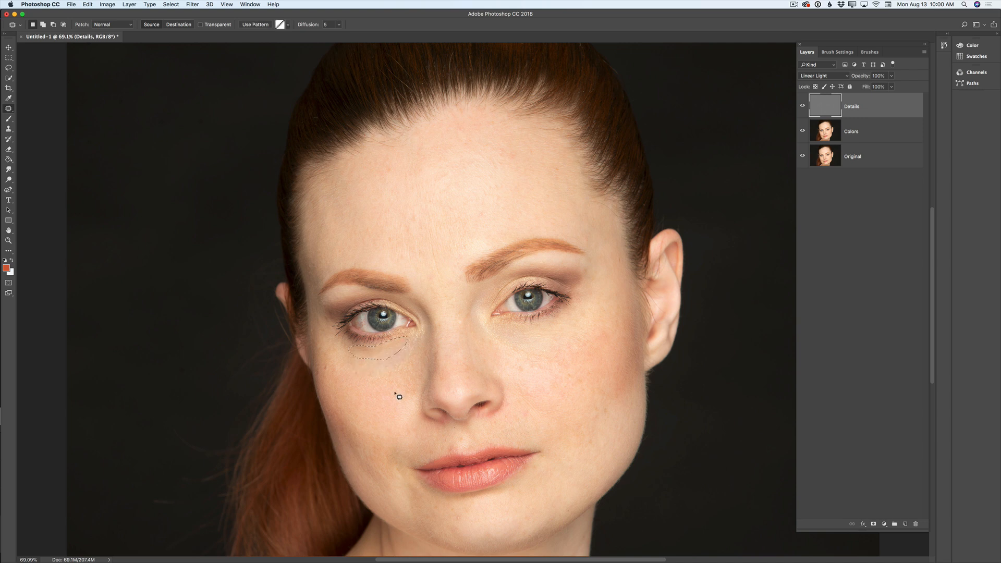
pyautogui.click(870, 131)
pyautogui.moveTo(391, 361); pyautogui.dragTo(392, 371)
pyautogui.press('super+d')
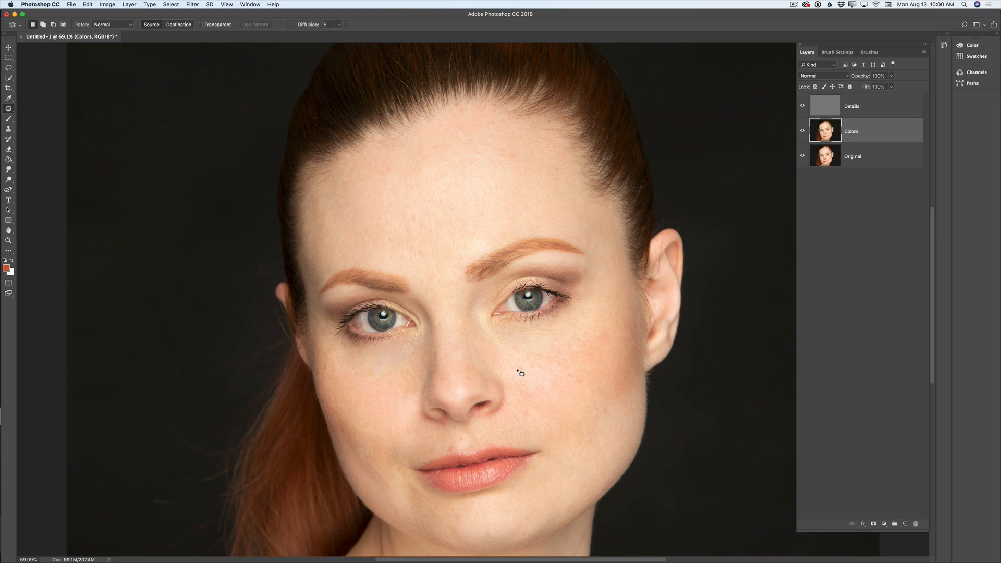
# Patch the spots on the ear-side cheek beside the nose and on the ponytail-side cheek, and clear the selection
pyautogui.moveTo(518, 369); pyautogui.dragTo(544, 399)
pyautogui.moveTo(340, 381)
pyautogui.mouseDown()
pyautogui.moveTo(324, 365)
pyautogui.moveTo(352, 384)
pyautogui.mouseUp()
pyautogui.click(892, 113)
pyautogui.press('super+d')
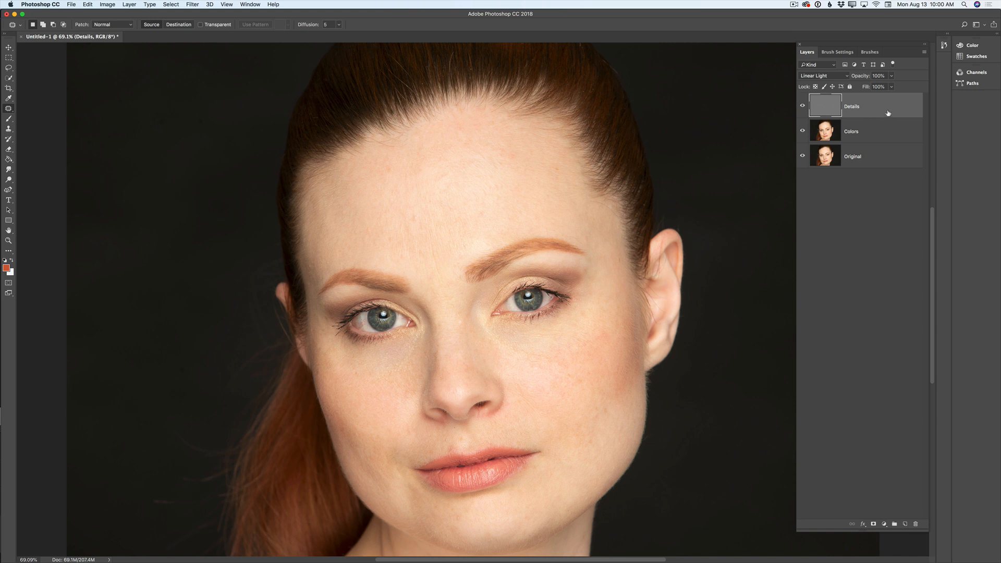
# Patch the flyaway hairs in the dark background beside the ponytail on the Details and Colors layers, and deselect
pyautogui.moveTo(173, 514)
pyautogui.mouseDown()
pyautogui.moveTo(144, 500)
pyautogui.moveTo(140, 443)
pyautogui.moveTo(195, 405)
pyautogui.moveTo(224, 442)
pyautogui.moveTo(223, 482)
pyautogui.mouseUp()
pyautogui.moveTo(208, 439); pyautogui.dragTo(99, 399)
pyautogui.click(867, 141)
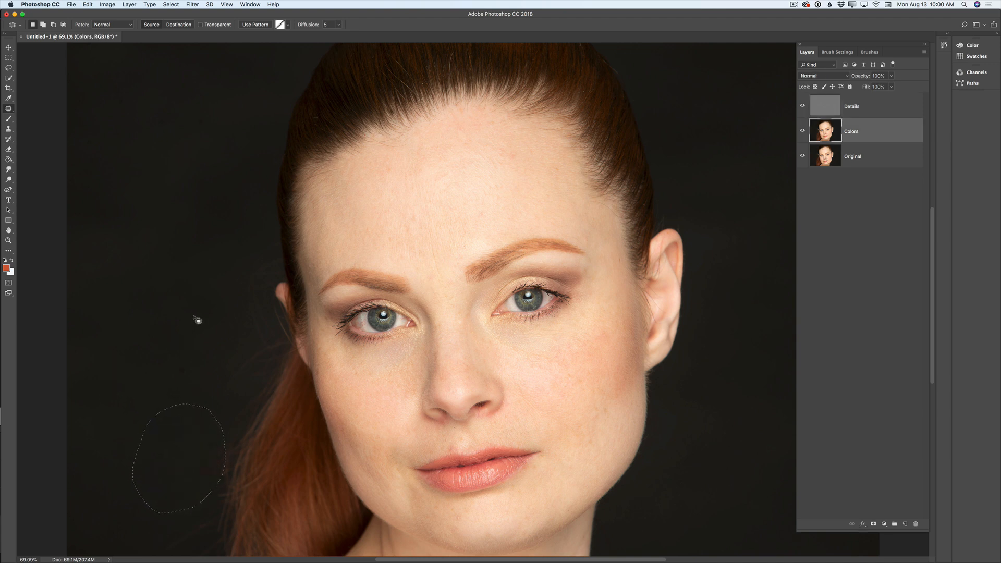
pyautogui.press('super+d')
# Patch the remaining flyaway hair areas in the lower and middle background beside the ponytail on the Colors layer, and deselect
pyautogui.scroll(-5, 934, 280)
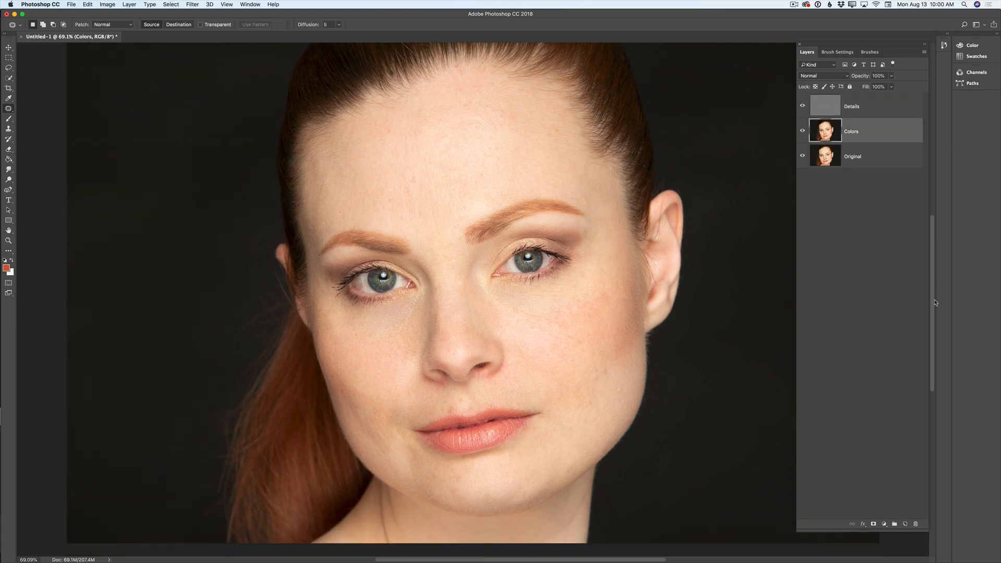
pyautogui.moveTo(190, 410)
pyautogui.mouseDown()
pyautogui.moveTo(193, 358)
pyautogui.moveTo(201, 380)
pyautogui.mouseUp()
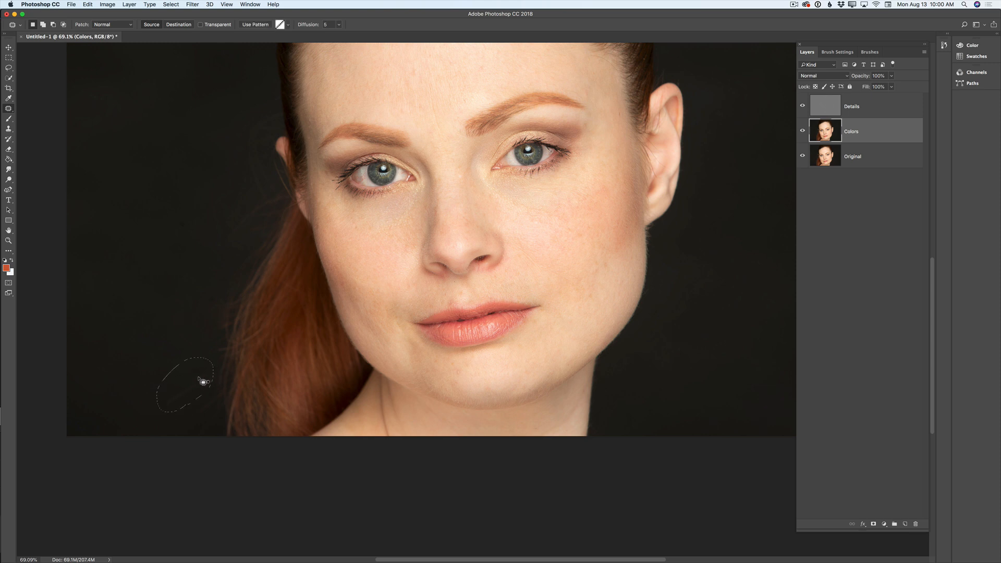
pyautogui.moveTo(226, 241)
pyautogui.mouseDown()
pyautogui.moveTo(280, 191)
pyautogui.moveTo(257, 228)
pyautogui.moveTo(227, 191)
pyautogui.moveTo(241, 228)
pyautogui.moveTo(242, 178)
pyautogui.moveTo(274, 171)
pyautogui.moveTo(265, 200)
pyautogui.moveTo(226, 221)
pyautogui.mouseUp()
pyautogui.click(565, 181)
pyautogui.press('super+d')
pyautogui.moveTo(206, 323)
pyautogui.mouseDown()
pyautogui.moveTo(210, 292)
pyautogui.moveTo(221, 335)
pyautogui.moveTo(189, 326)
pyautogui.mouseUp()
pyautogui.press('super+d')
# Remove the light stray hairs above the forehead on the Details layer with the Spot Healing Brush
pyautogui.press('z')
pyautogui.moveTo(933, 276); pyautogui.dragTo(932, 198)
pyautogui.moveTo(463, 137); pyautogui.dragTo(306, 138)
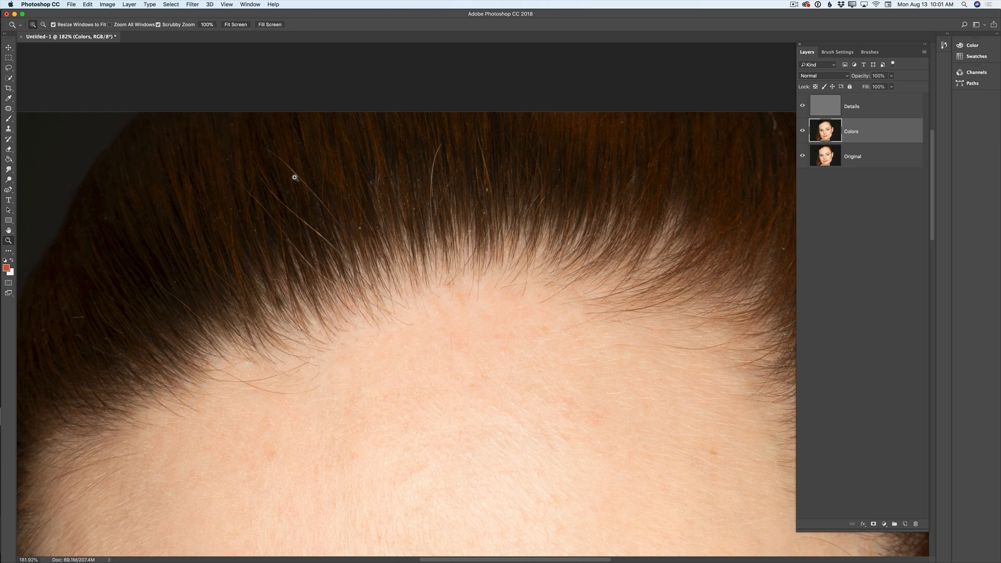
pyautogui.click(874, 109)
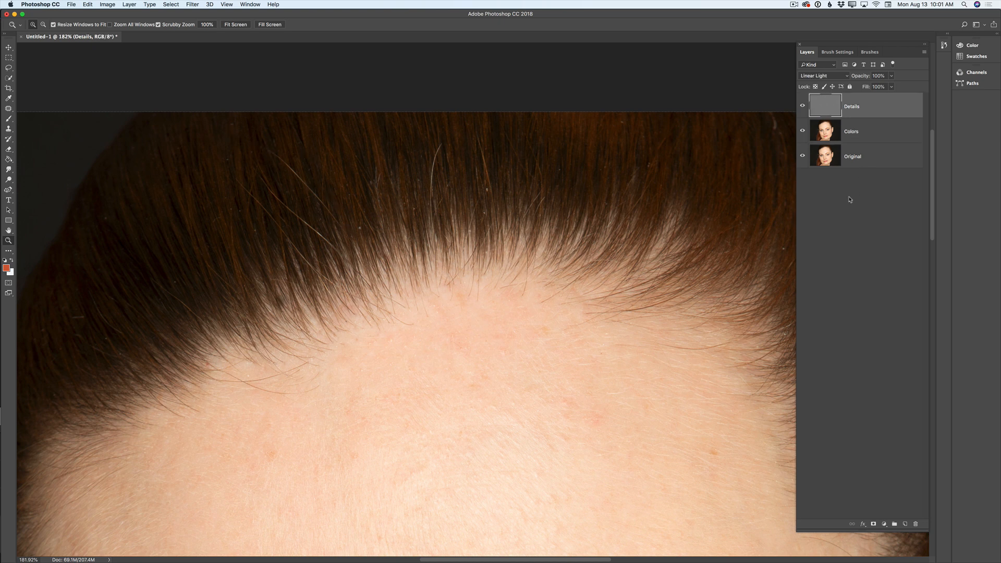
pyautogui.click(8, 109)
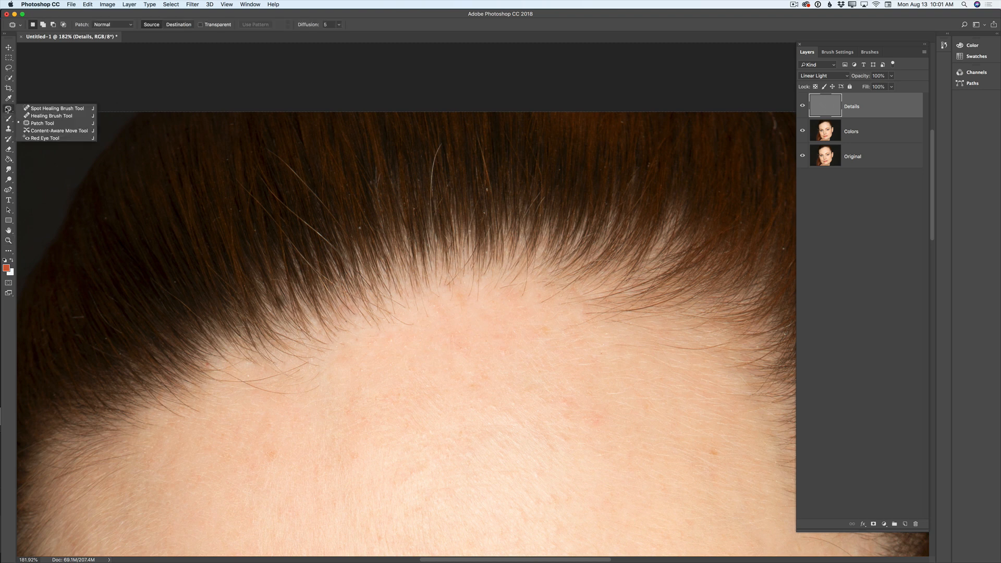
pyautogui.click(40, 110)
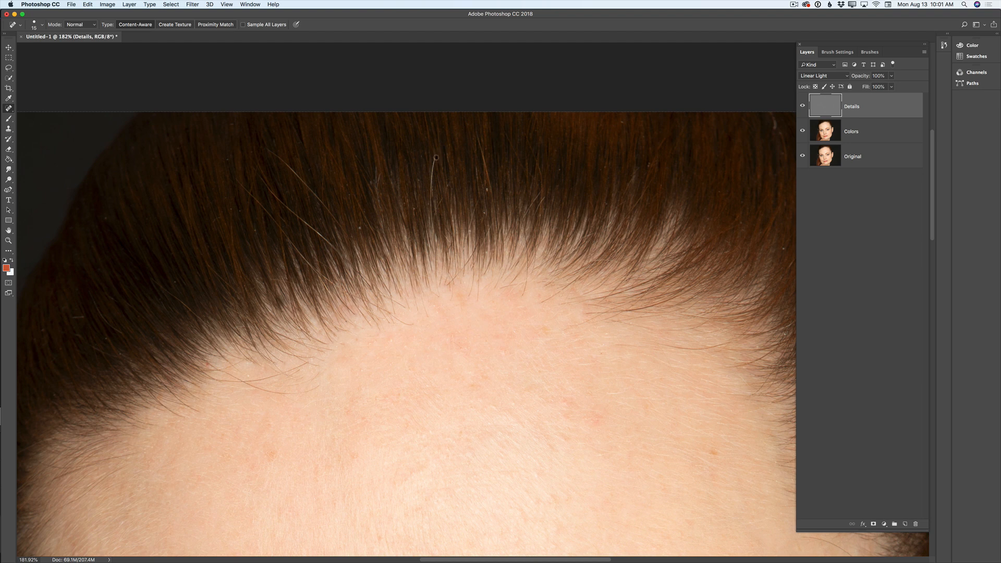
pyautogui.moveTo(433, 166); pyautogui.dragTo(432, 202)
pyautogui.moveTo(268, 151); pyautogui.dragTo(324, 206)
pyautogui.moveTo(264, 183)
pyautogui.mouseDown()
pyautogui.moveTo(331, 245)
pyautogui.moveTo(315, 231)
pyautogui.mouseUp()
pyautogui.moveTo(235, 180)
pyautogui.mouseDown()
pyautogui.moveTo(295, 248)
pyautogui.moveTo(275, 219)
pyautogui.mouseUp()
pyautogui.moveTo(304, 259); pyautogui.dragTo(332, 282)
# Heal a hairline spot on the Colors layer and the light specks in the hair on the Details layer
pyautogui.click(855, 138)
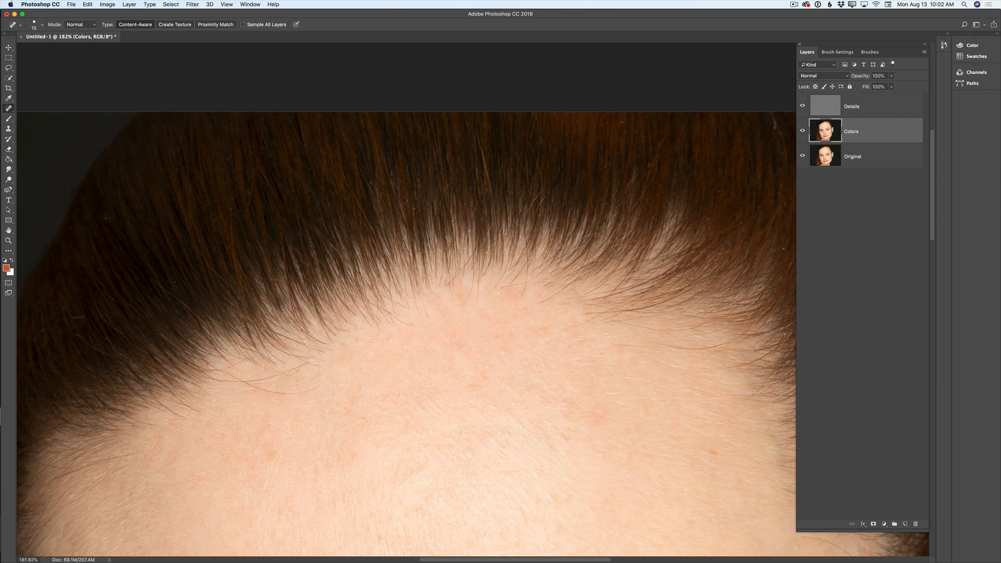
pyautogui.moveTo(280, 297); pyautogui.dragTo(282, 308)
pyautogui.click(858, 108)
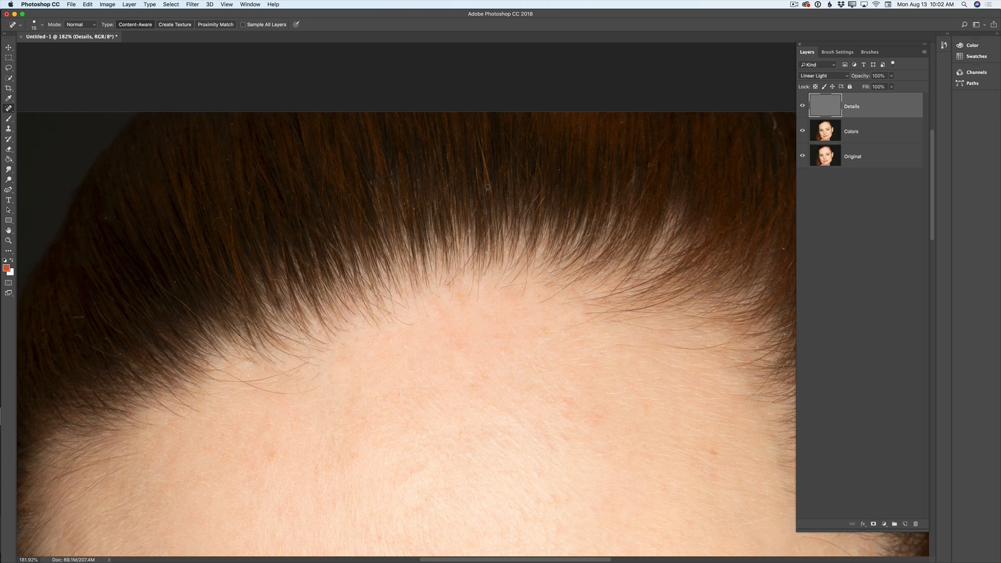
pyautogui.click(448, 185)
pyautogui.click(415, 208)
pyautogui.moveTo(433, 203); pyautogui.dragTo(431, 213)
pyautogui.click(469, 227)
# Heal the loose hairs that fall from the hairline across the upper forehead on the Details layer
pyautogui.moveTo(530, 286)
pyautogui.mouseDown()
pyautogui.moveTo(520, 310)
pyautogui.moveTo(542, 305)
pyautogui.mouseUp()
pyautogui.moveTo(248, 386)
pyautogui.mouseDown()
pyautogui.moveTo(320, 386)
pyautogui.moveTo(267, 391)
pyautogui.mouseUp()
pyautogui.moveTo(318, 372); pyautogui.dragTo(288, 381)
pyautogui.moveTo(307, 375)
pyautogui.mouseDown()
pyautogui.moveTo(295, 398)
pyautogui.moveTo(308, 386)
pyautogui.moveTo(284, 373)
pyautogui.moveTo(225, 387)
pyautogui.mouseUp()
pyautogui.moveTo(618, 347); pyautogui.dragTo(660, 353)
# Merge all the visible layers into a single layer
pyautogui.click(9, 241)
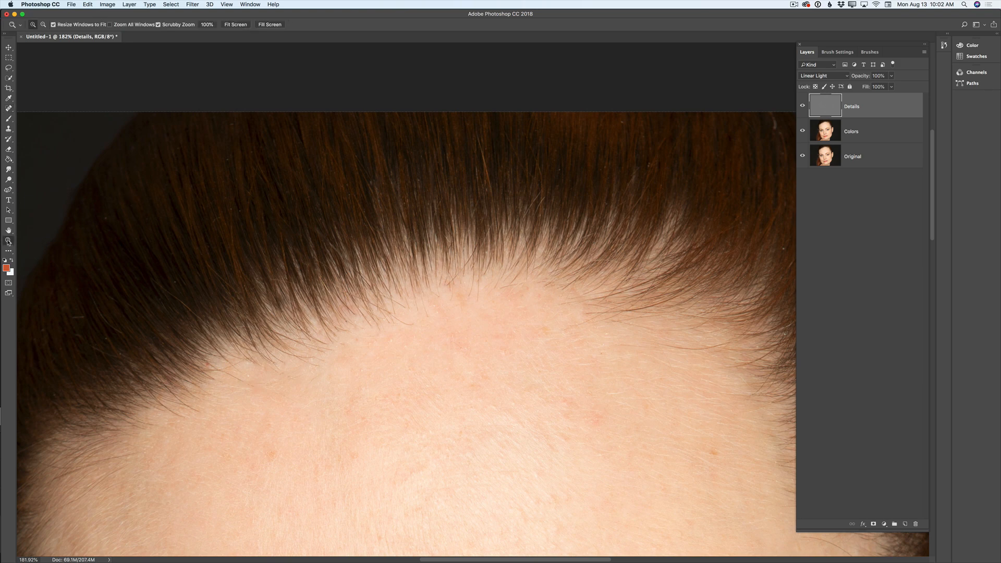
pyautogui.moveTo(422, 318); pyautogui.dragTo(341, 319)
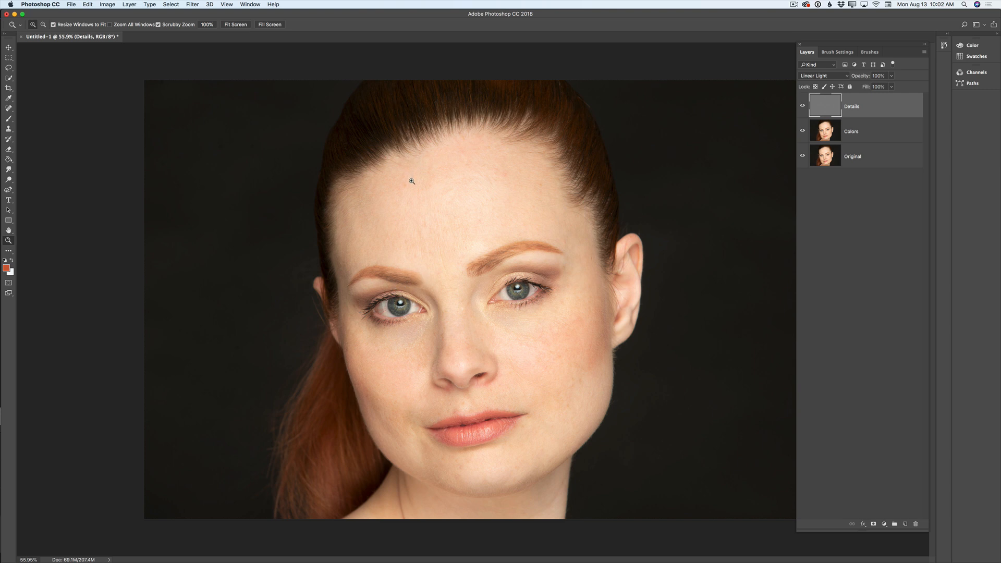
pyautogui.moveTo(447, 224)
pyautogui.mouseDown()
pyautogui.moveTo(475, 237)
pyautogui.moveTo(458, 229)
pyautogui.mouseUp()
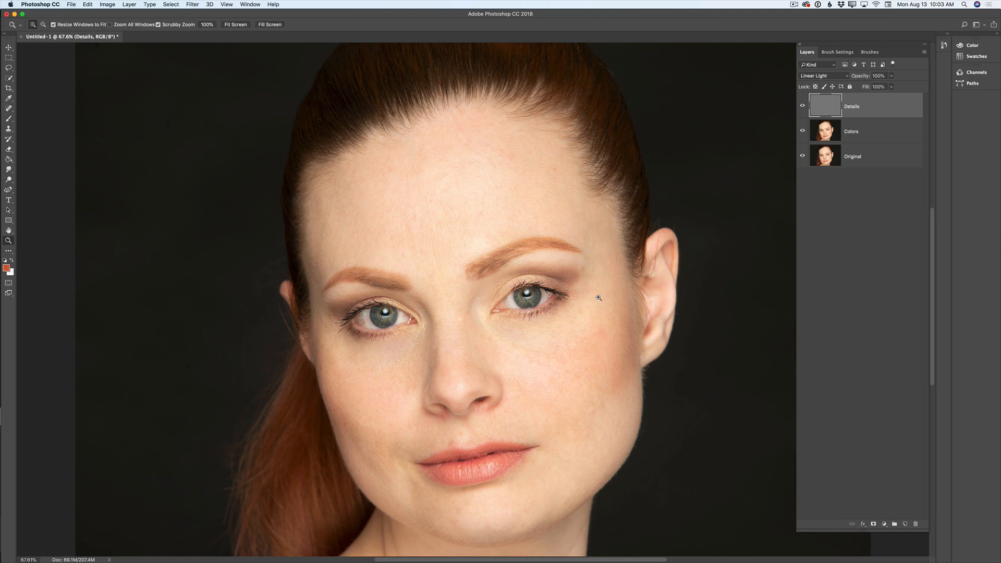
pyautogui.moveTo(598, 298); pyautogui.dragTo(548, 286)
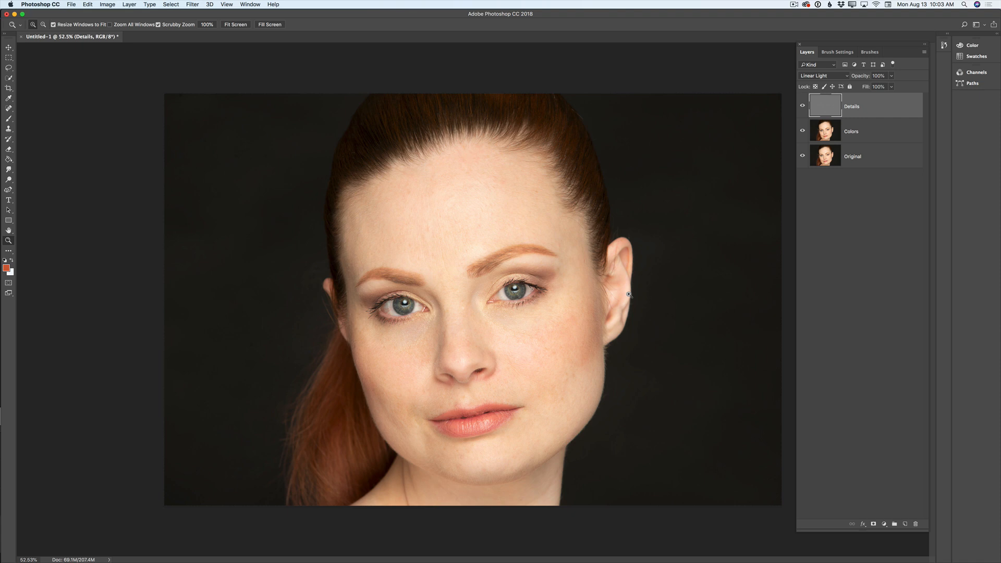
pyautogui.click(924, 52)
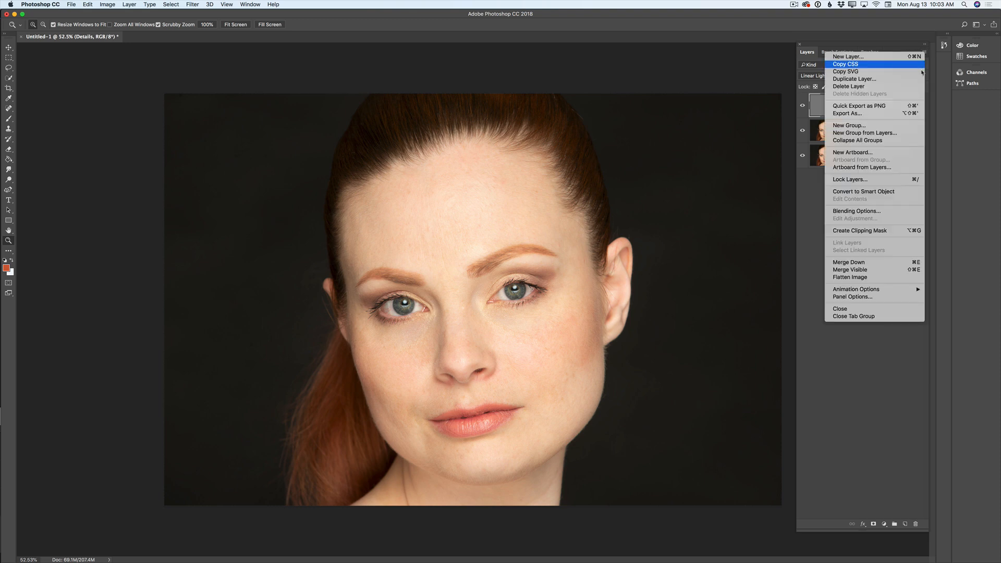
pyautogui.click(871, 272)
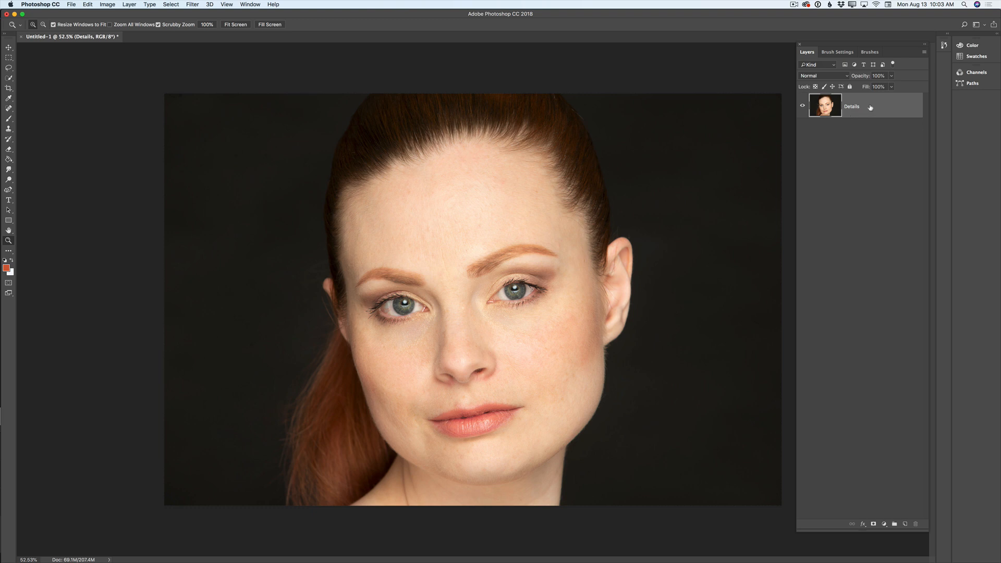
# Duplicate the merged layer and open the copy in the Camera Raw Filter
pyautogui.moveTo(871, 107); pyautogui.dragTo(904, 522)
pyautogui.click(192, 4)
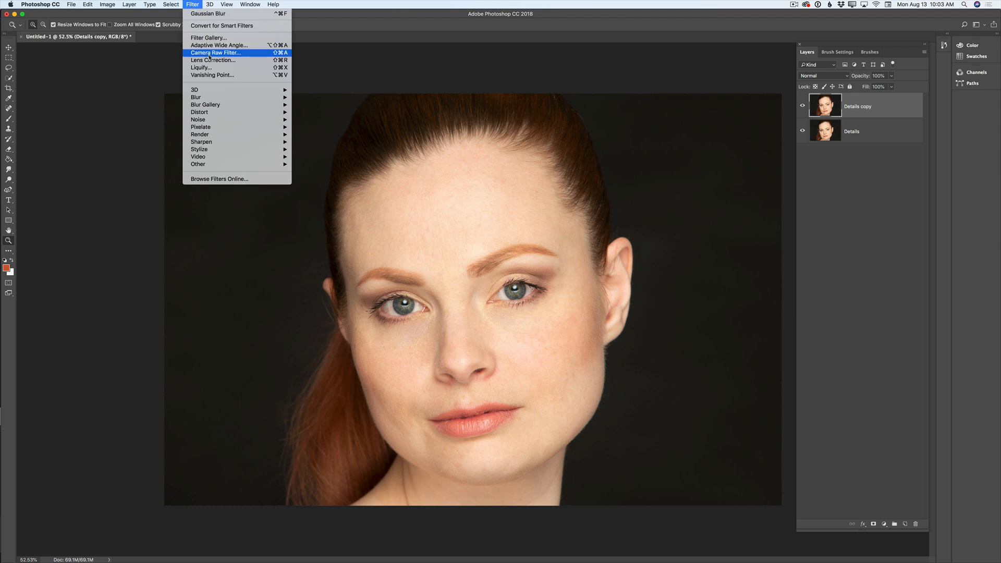
pyautogui.click(215, 54)
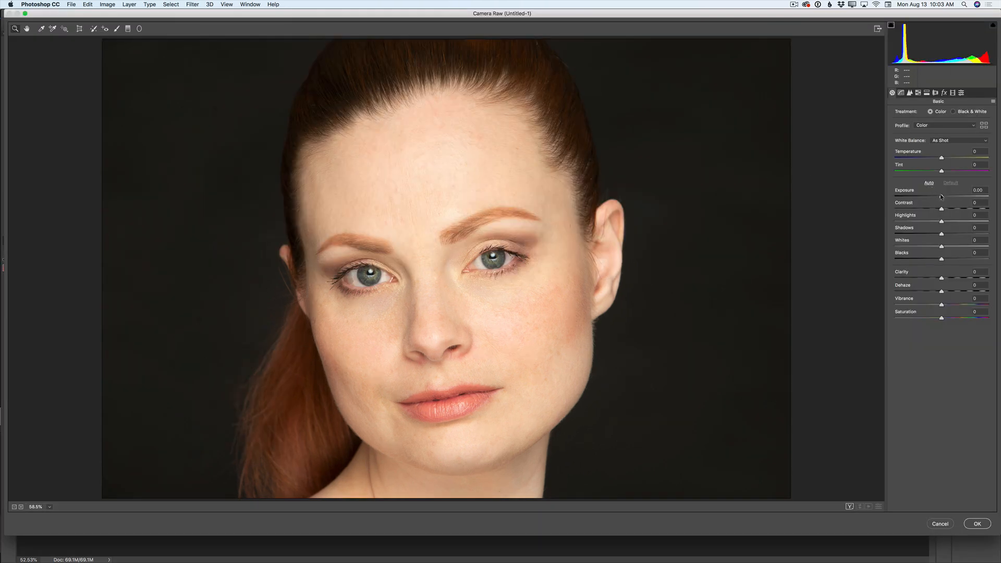
# Raise Exposure slightly, set Contrast to +9 and Highlights to +5, adjust the shadow and black tones, and apply the Camera Raw edit
pyautogui.moveTo(942, 197)
pyautogui.mouseDown()
pyautogui.moveTo(951, 222)
pyautogui.moveTo(944, 195)
pyautogui.mouseUp()
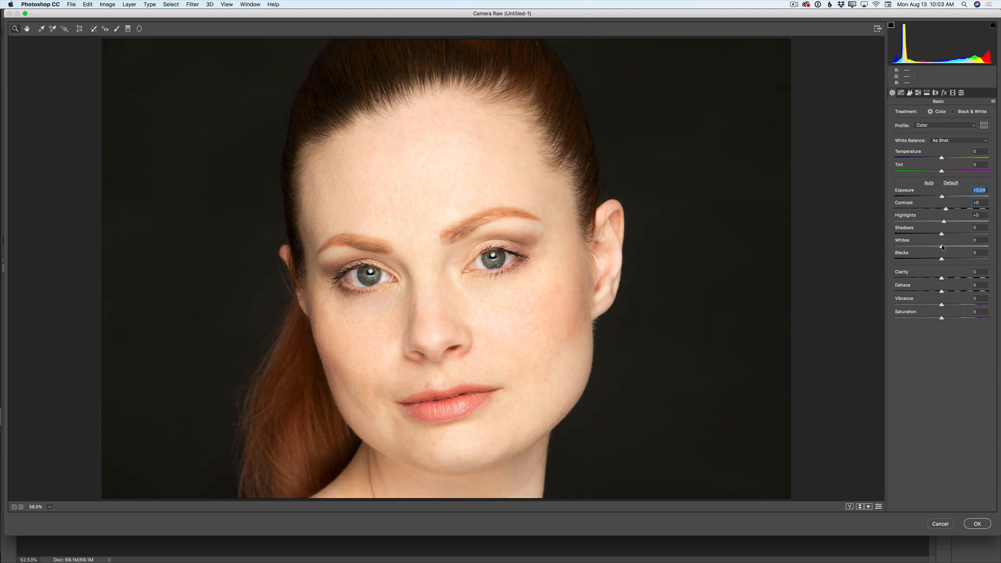
pyautogui.moveTo(943, 234); pyautogui.dragTo(949, 241)
pyautogui.moveTo(942, 259); pyautogui.dragTo(940, 261)
pyautogui.click(974, 524)
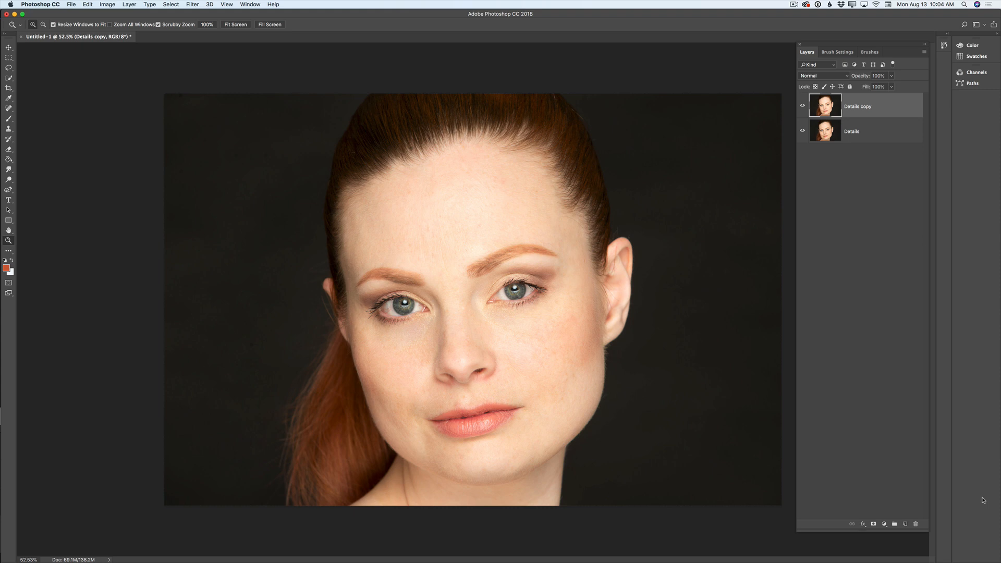
# Duplicate the tone-adjusted layer and open the new copy in the Liquify filter
pyautogui.moveTo(858, 107); pyautogui.dragTo(905, 523)
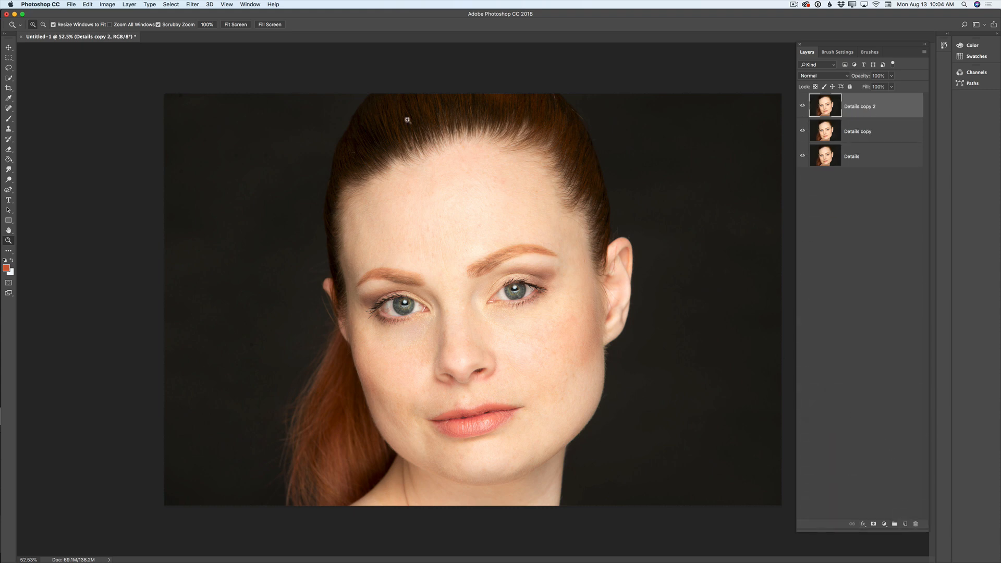
pyautogui.click(191, 5)
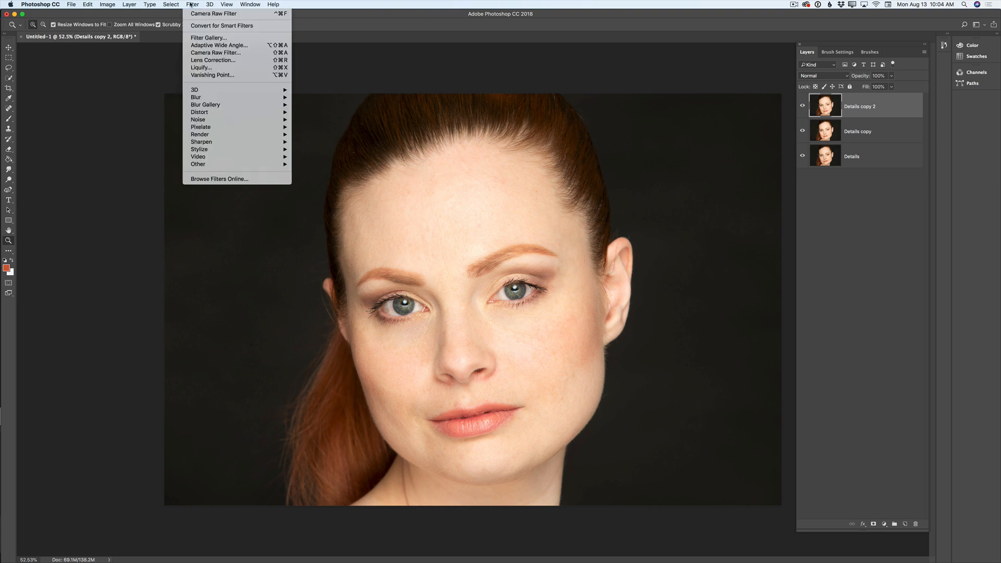
pyautogui.click(210, 68)
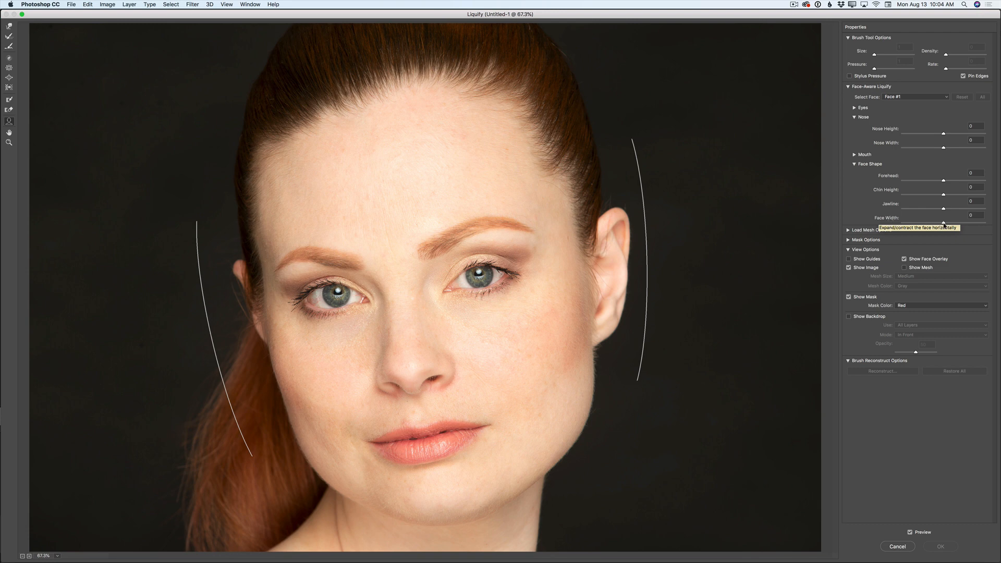
# Narrow the face slightly with Face Width, apply Liquify, and compare the portrait with the Liquify layer hidden and shown
pyautogui.click(944, 223)
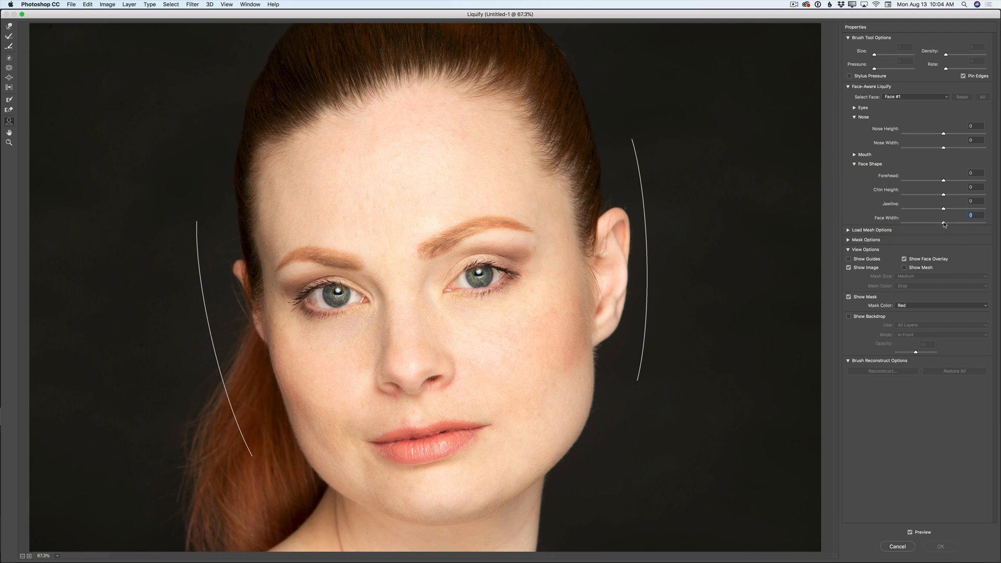
pyautogui.moveTo(944, 225); pyautogui.dragTo(942, 226)
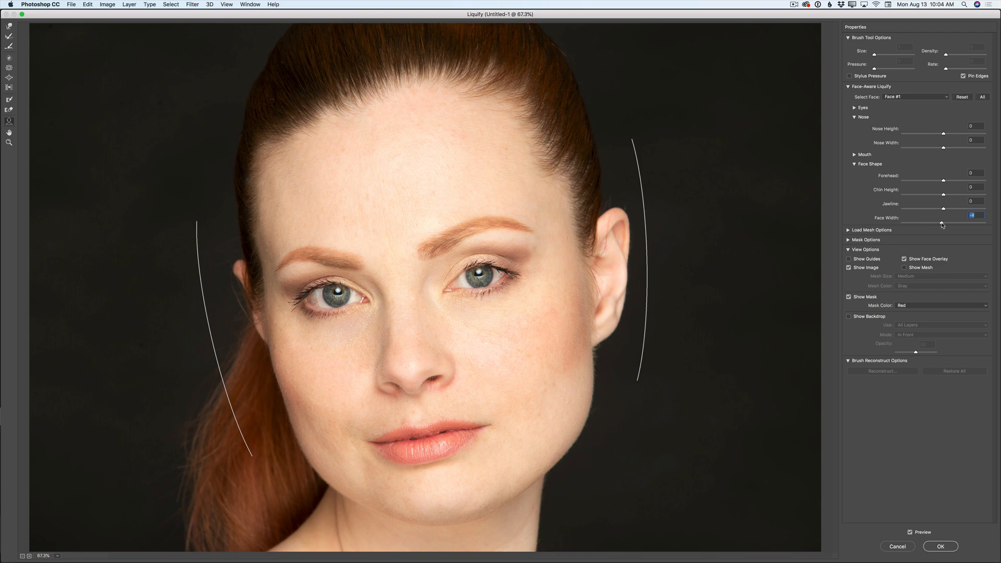
pyautogui.moveTo(942, 225); pyautogui.dragTo(902, 226)
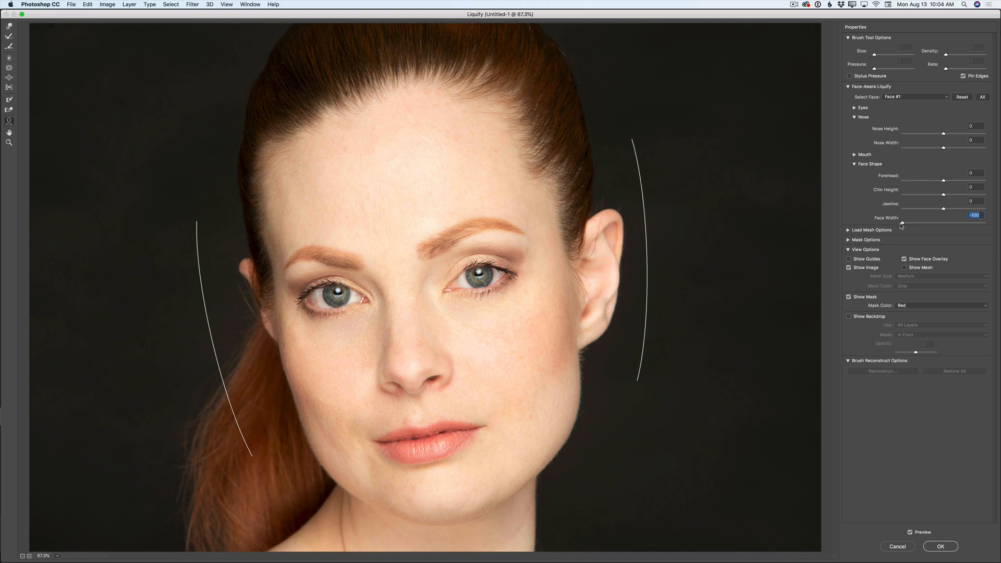
pyautogui.moveTo(902, 225); pyautogui.dragTo(941, 225)
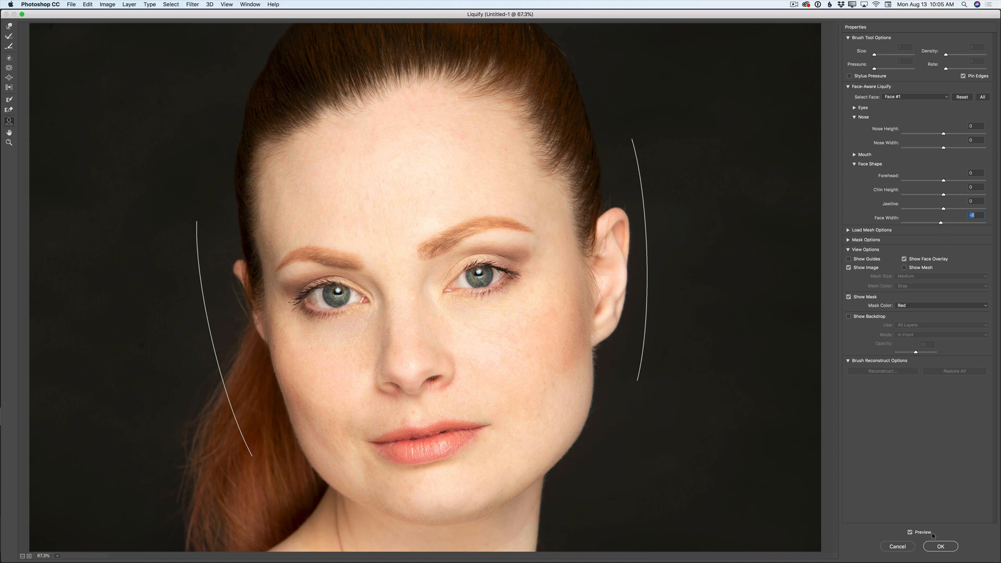
pyautogui.click(940, 546)
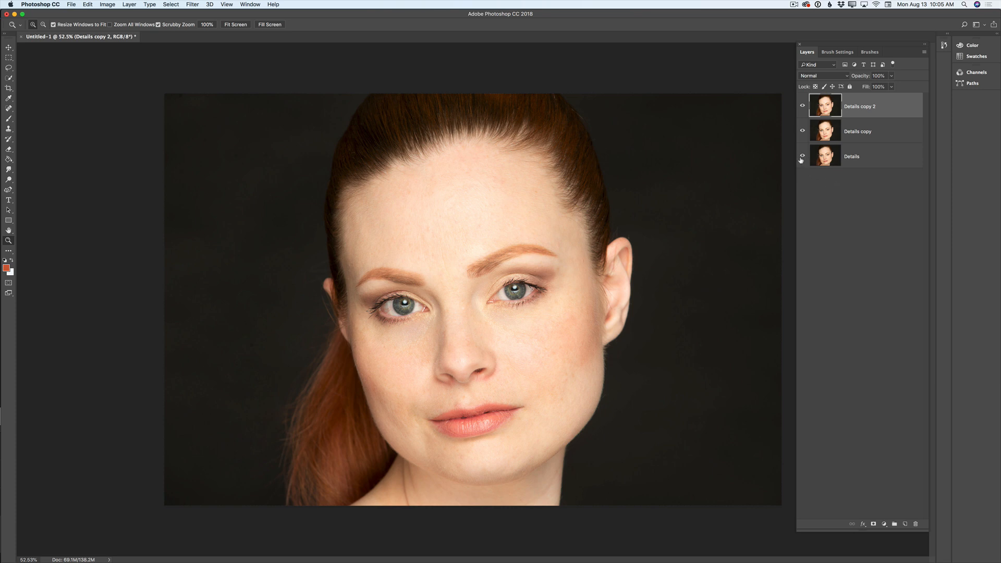
pyautogui.click(802, 107)
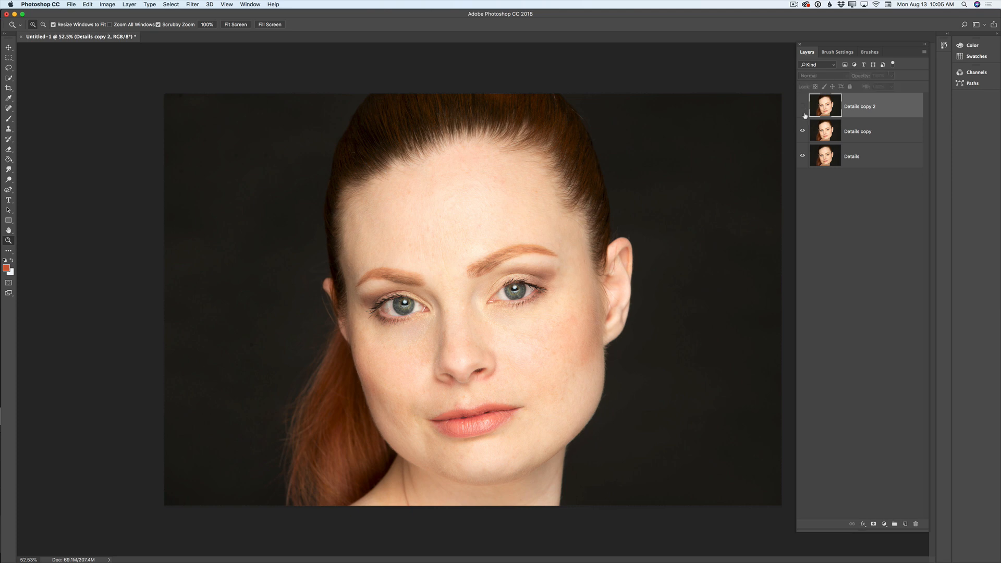
pyautogui.click(803, 107)
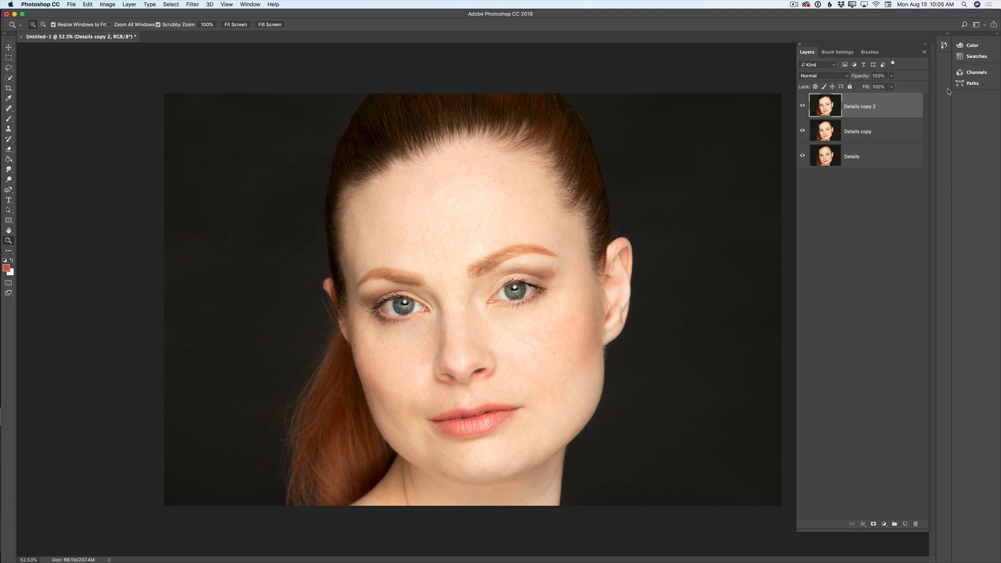